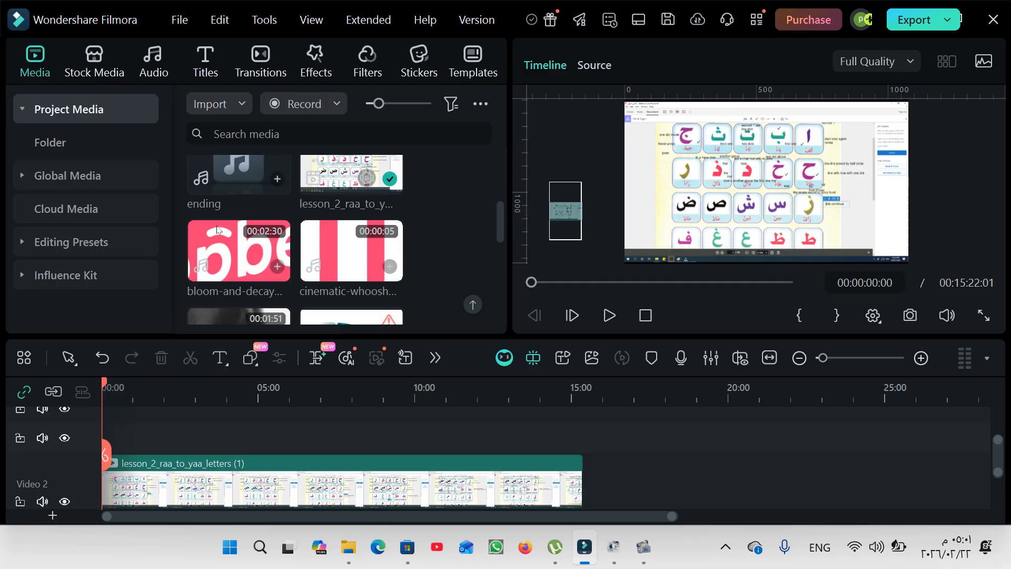
Set the preview zoom level to 75%.
scroll(371, 214, down, 2)
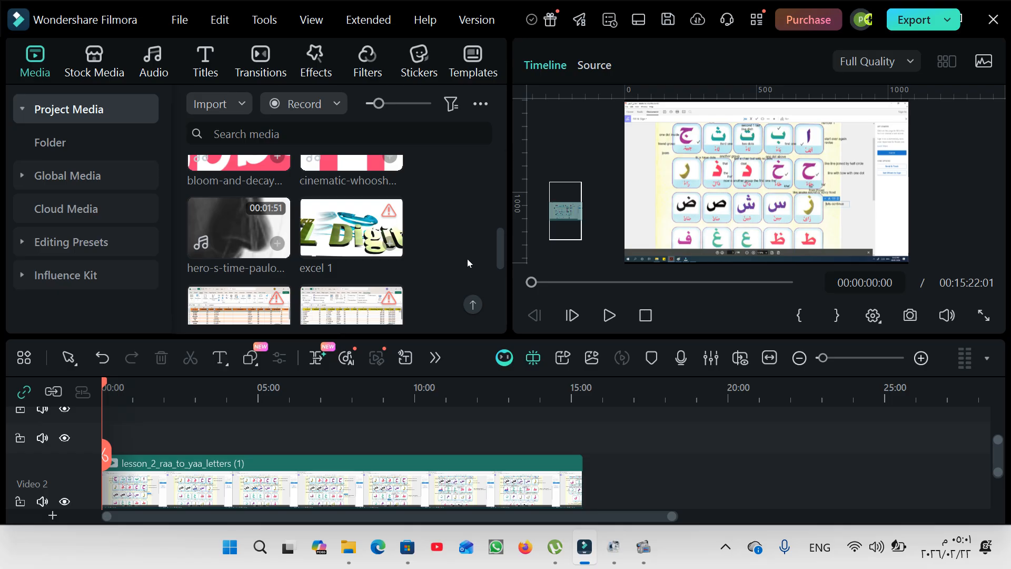
scroll(299, 439, down, 2)
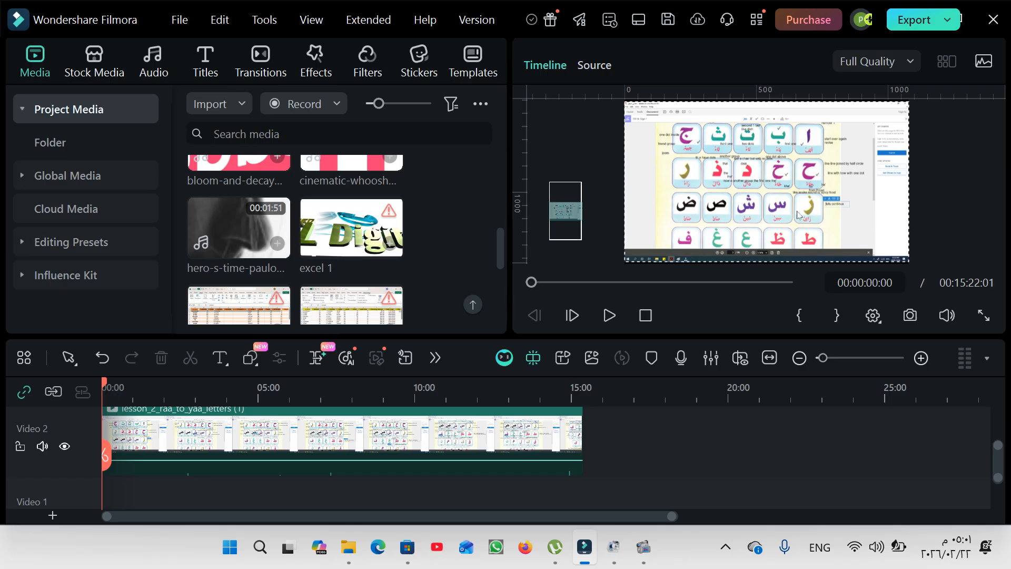
click(873, 316)
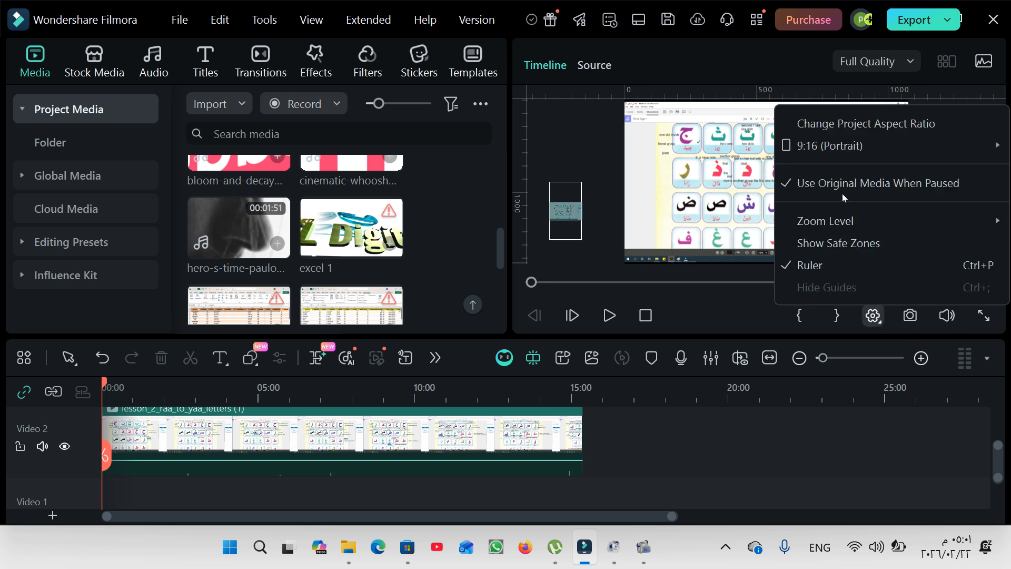
mouse_move(836, 229)
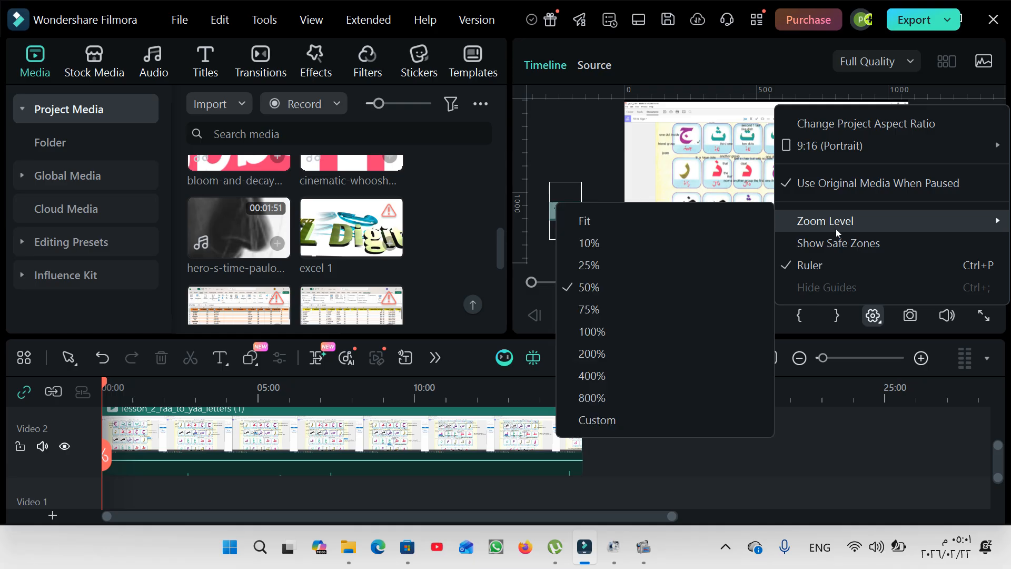
click(668, 308)
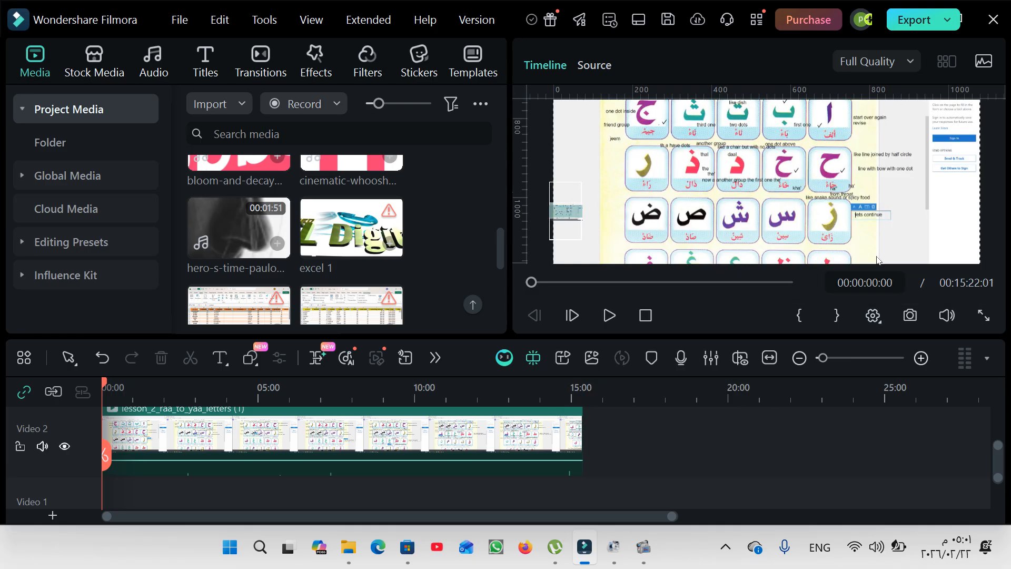
Play the first few seconds of the timeline in the preview and pause playback.
click(873, 317)
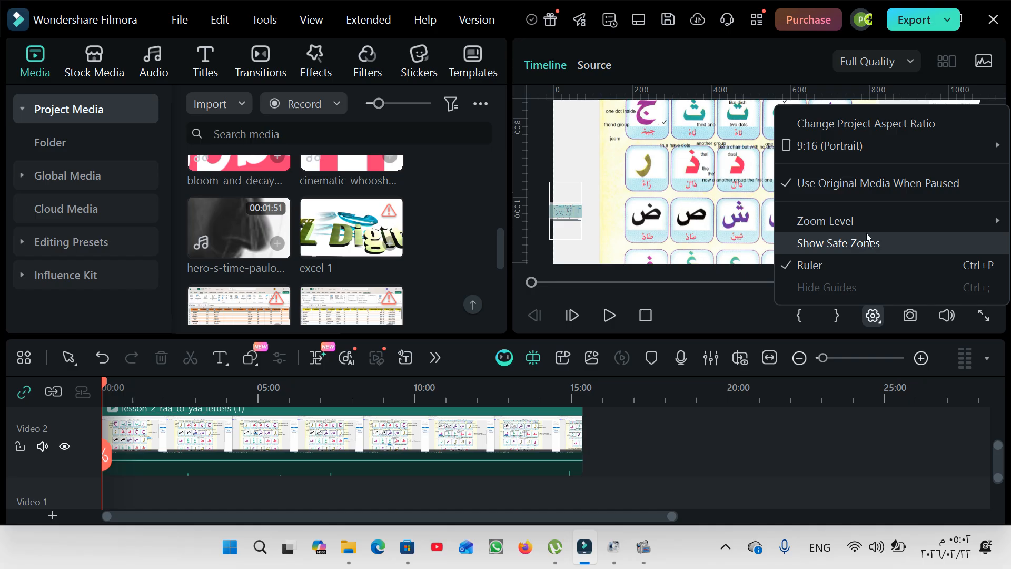
click(615, 318)
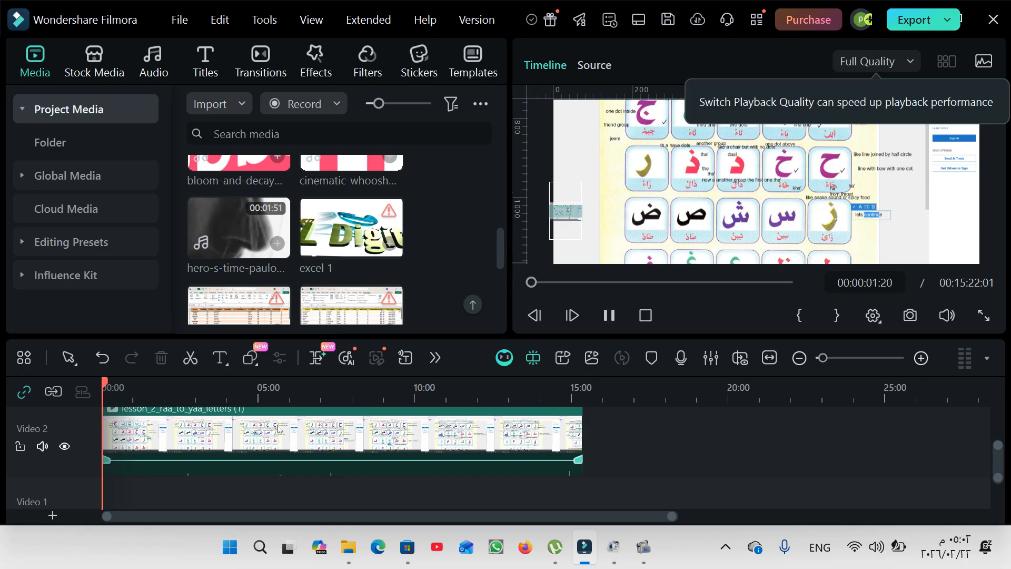
click(608, 315)
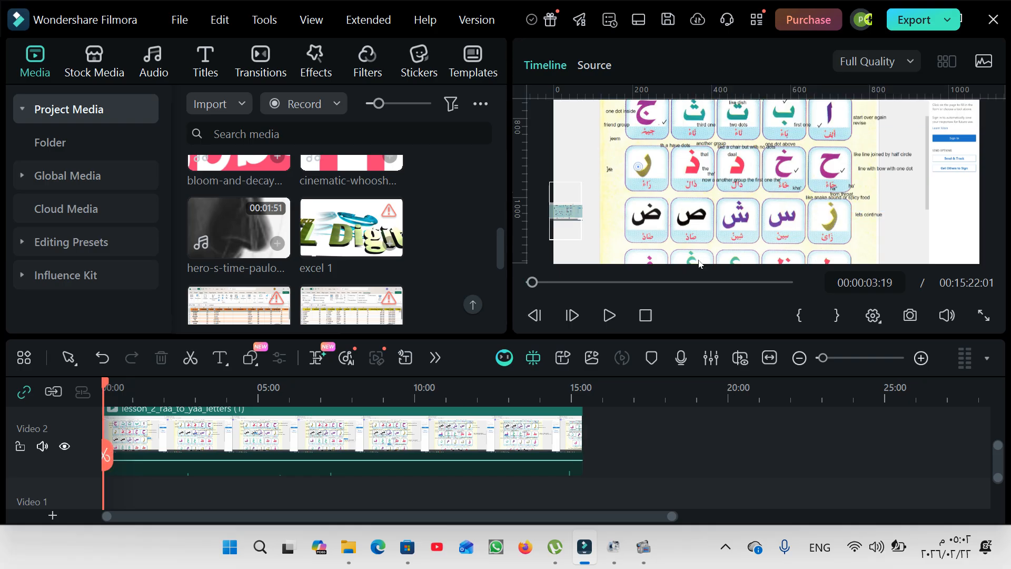
Hide the preview ruler and change the project aspect ratio to 16:9 (Widescreen).
click(885, 317)
click(830, 265)
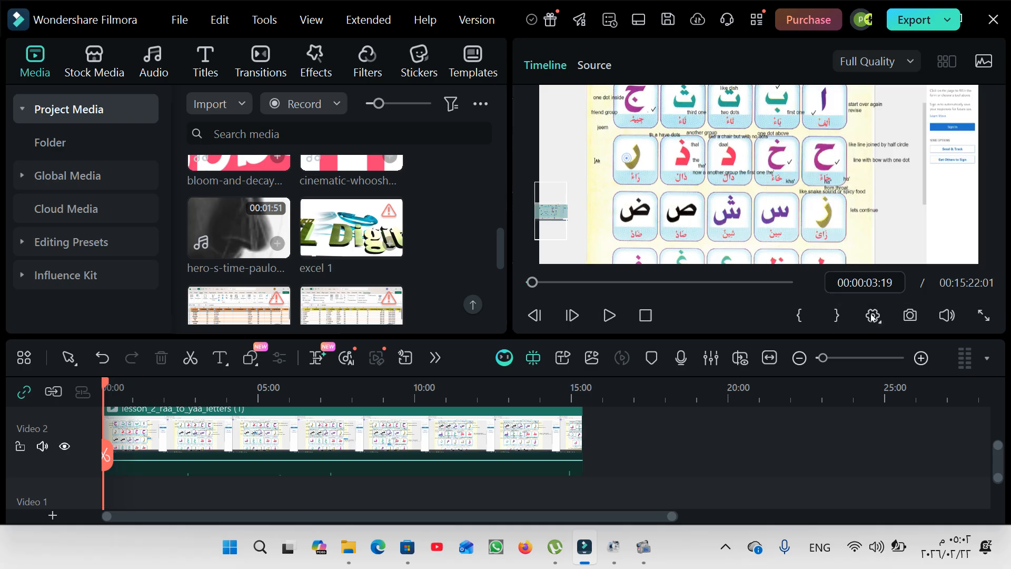
click(873, 316)
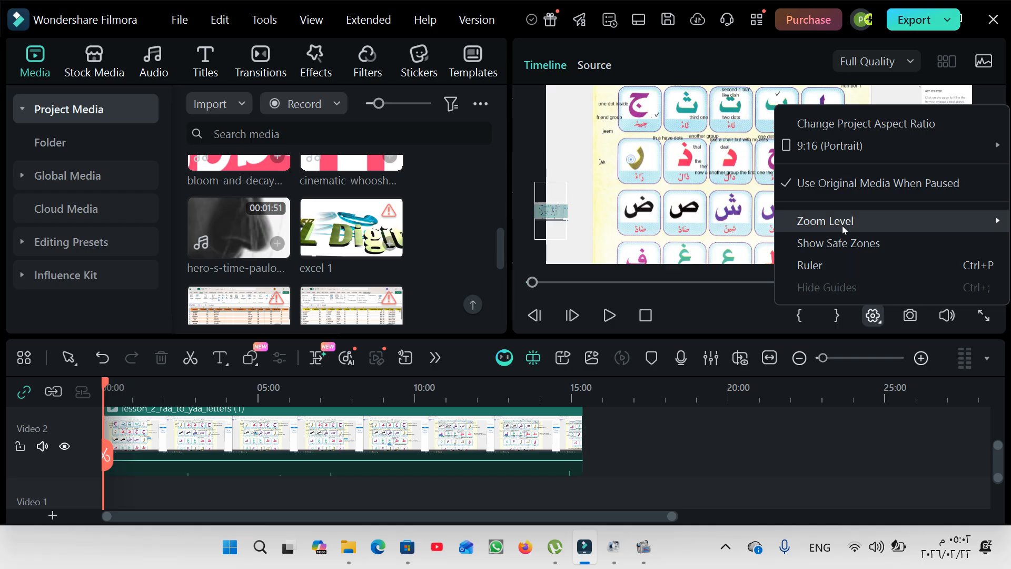
mouse_move(874, 230)
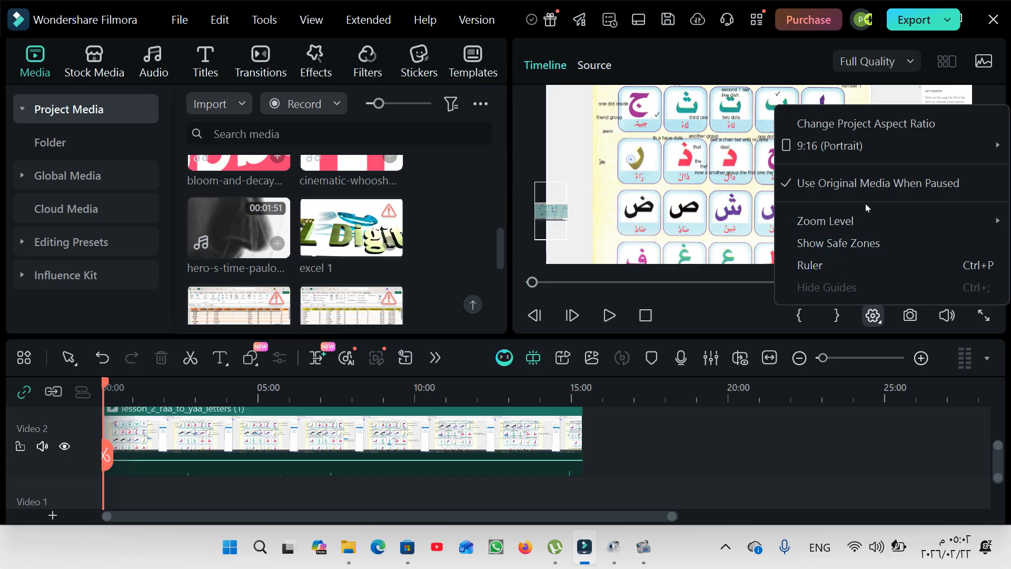
mouse_move(898, 152)
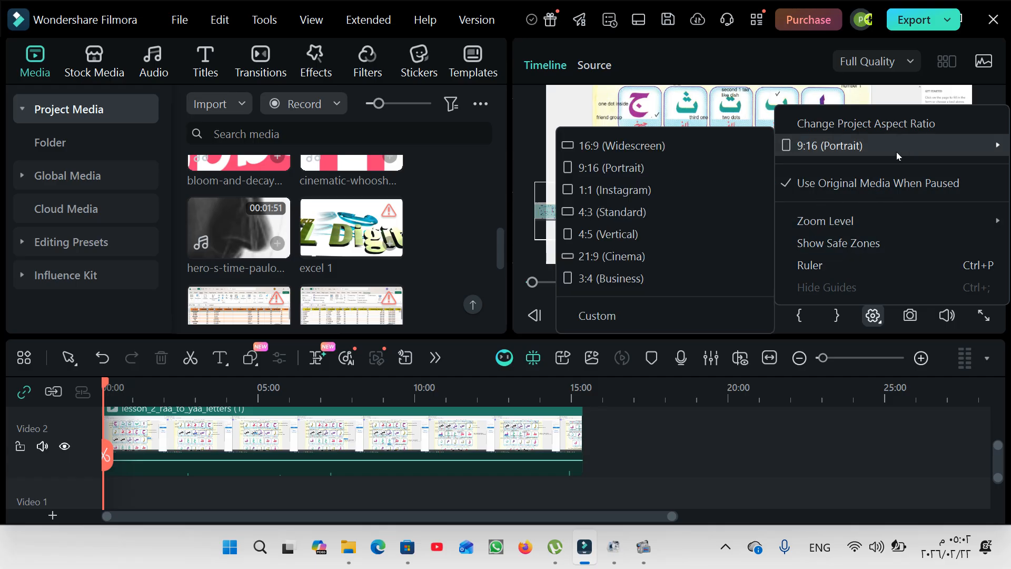
click(668, 148)
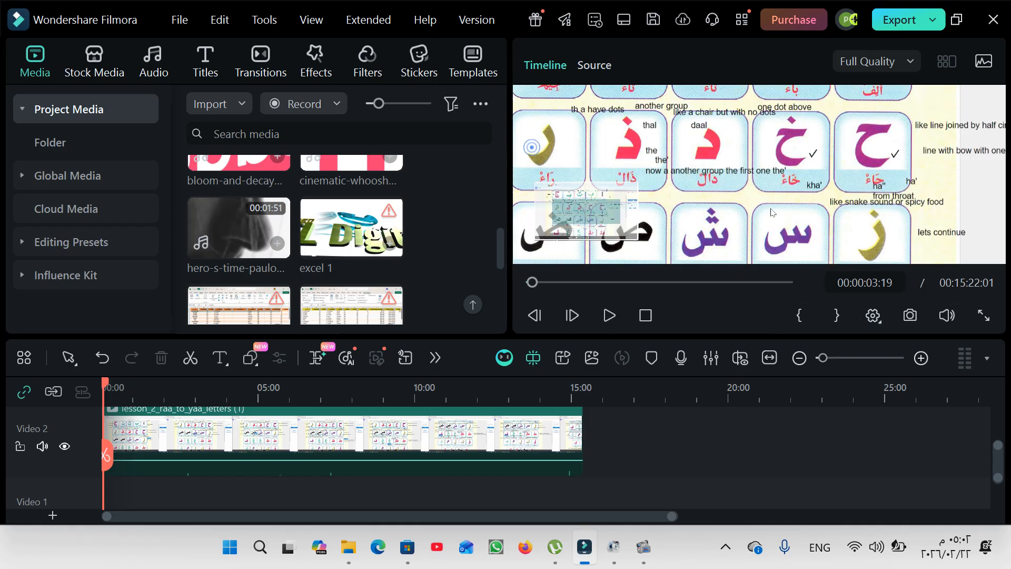
Move the playhead to about 00:06:24 and save a snapshot of that frame as PNG.
drag(887, 288, 882, 289)
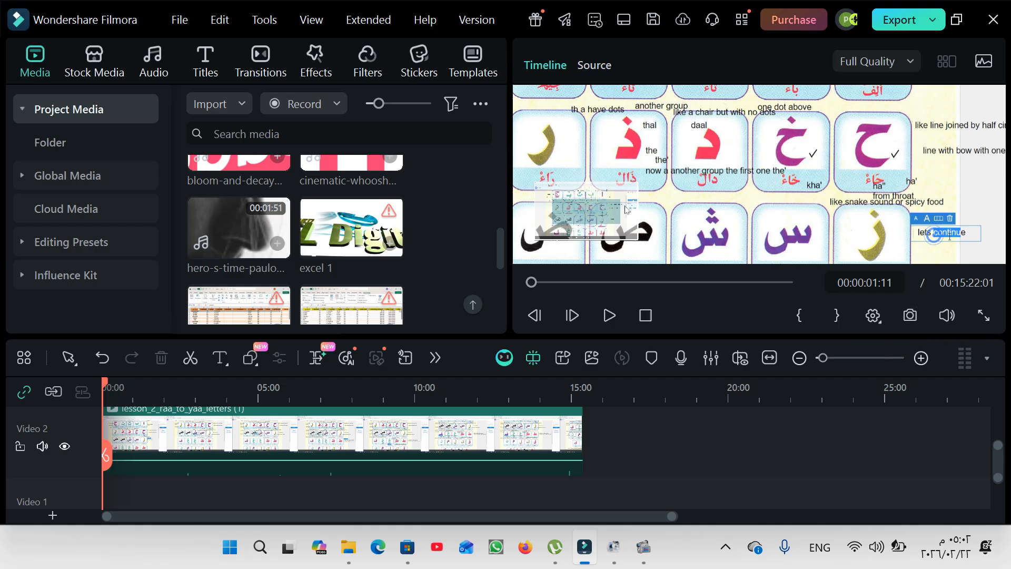
click(638, 282)
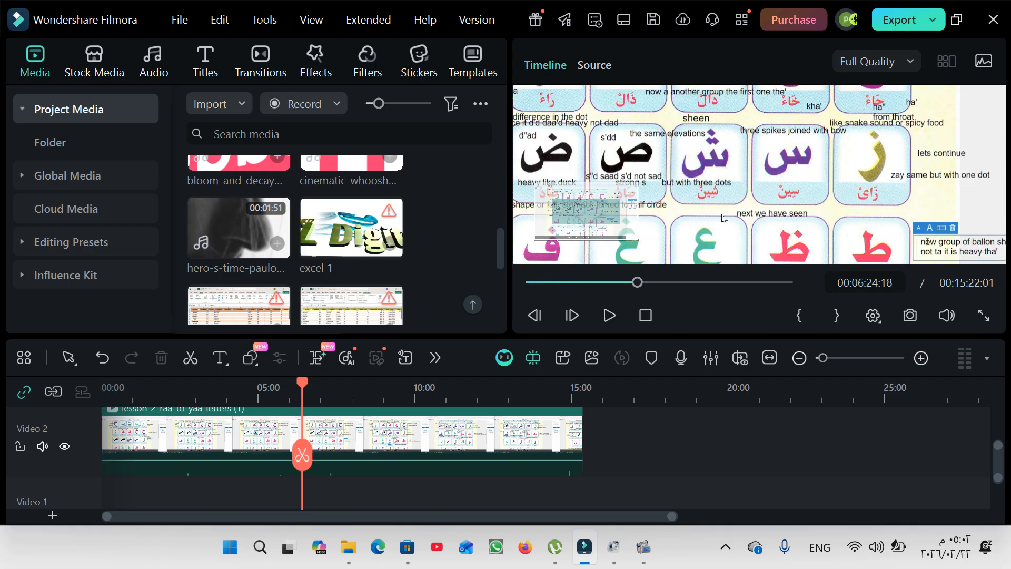
click(911, 318)
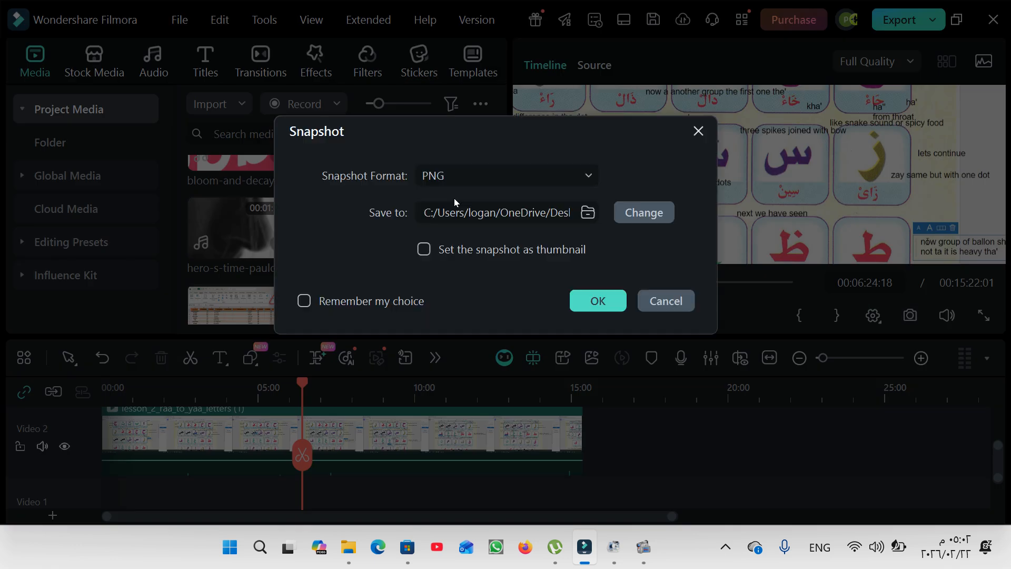
click(598, 301)
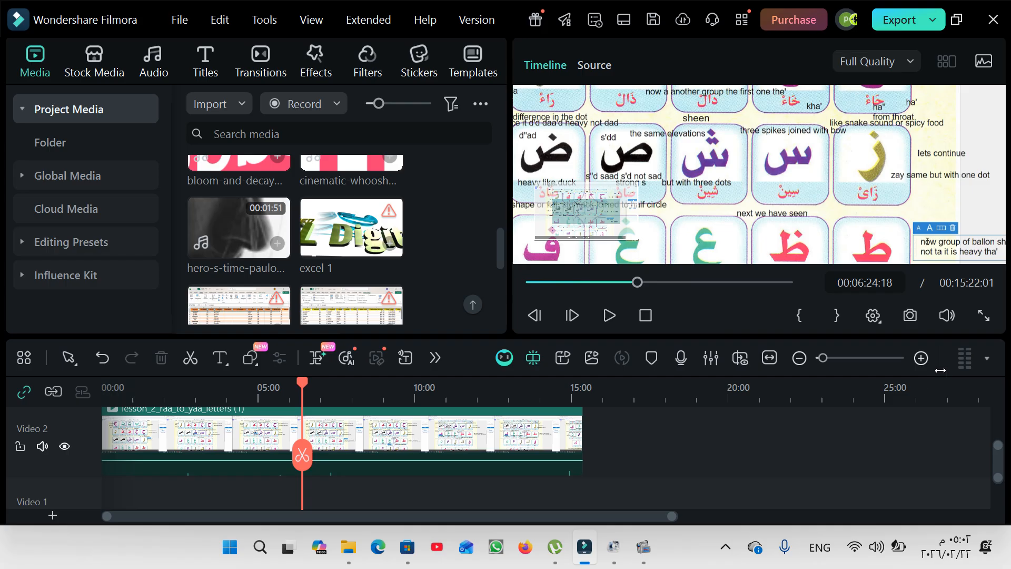
Try several color presets on the lesson_2_raa_to_yaa_letters clip, ending with the Blockbuster preset applied.
mouse_move(956, 317)
scroll(222, 466, up, 2)
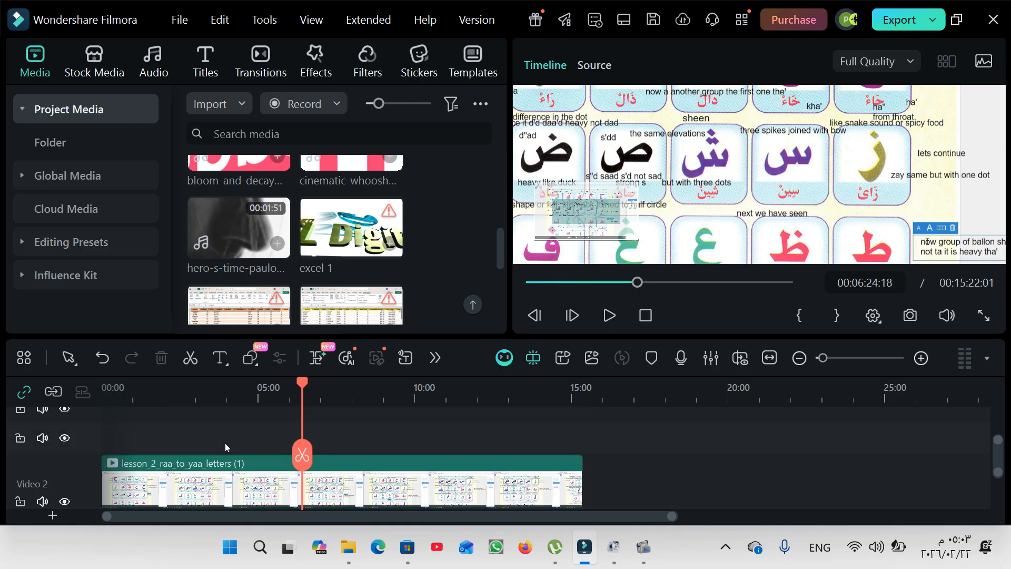
scroll(230, 469, down, 2)
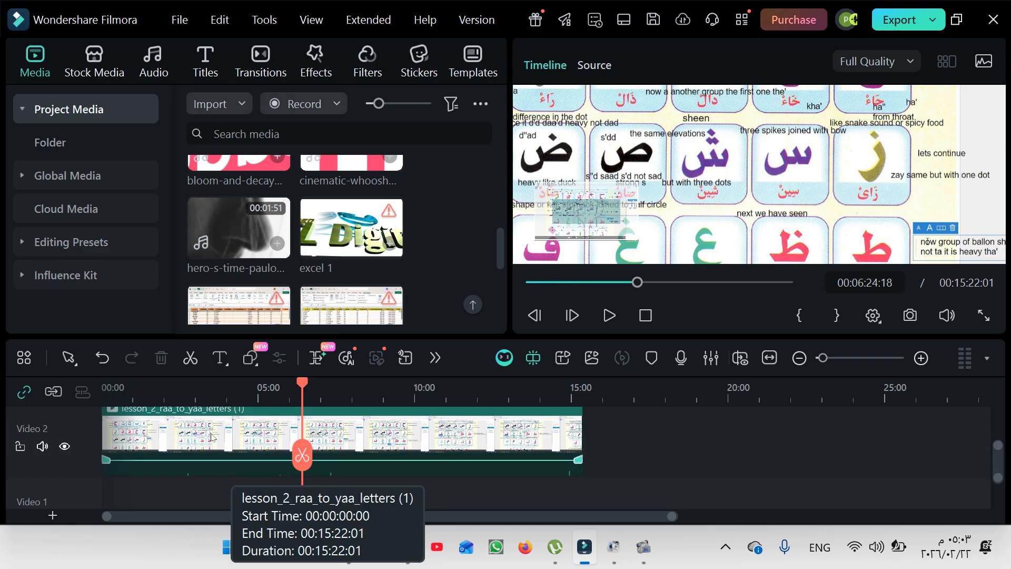
click(211, 437)
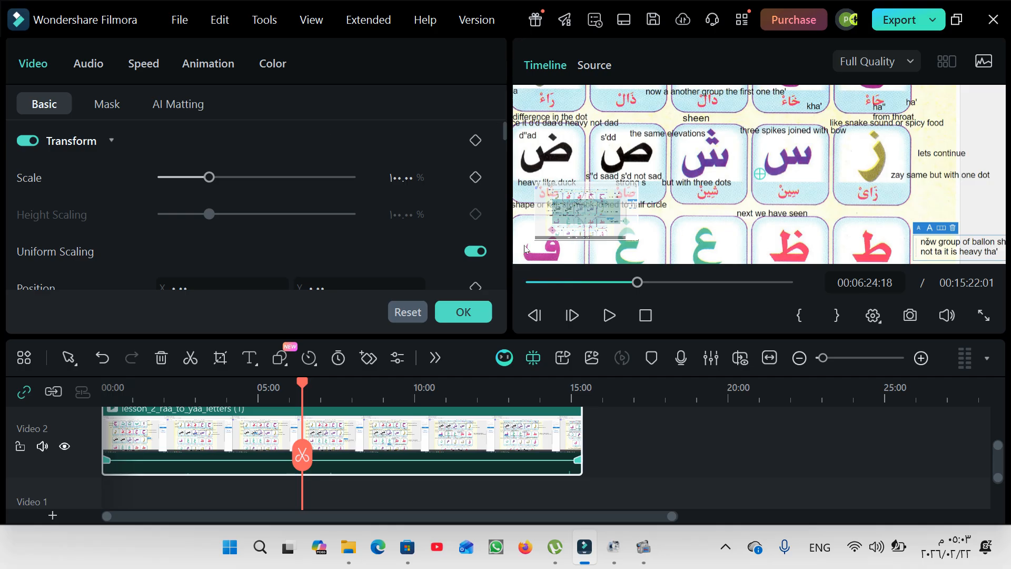
click(271, 67)
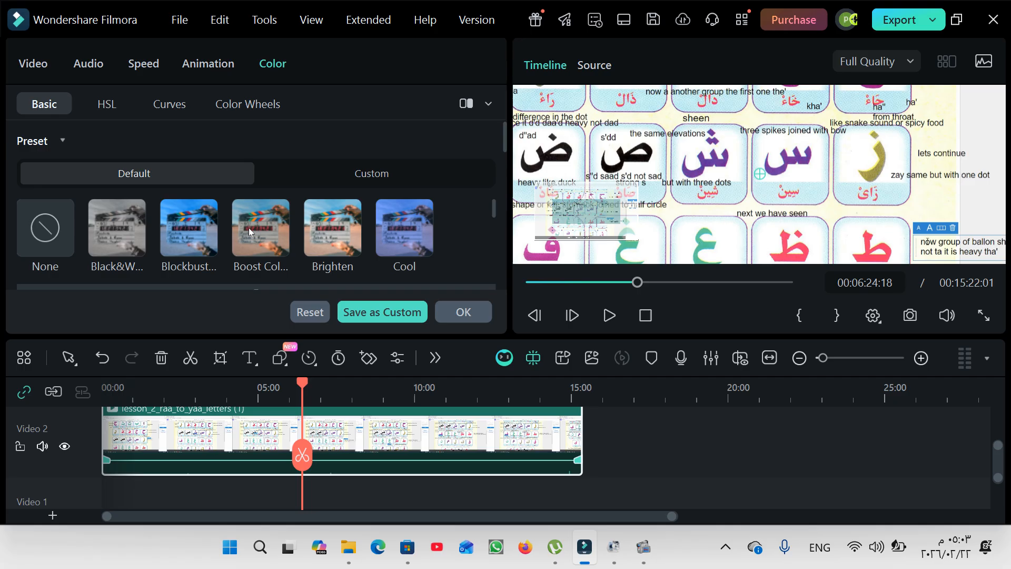
click(272, 232)
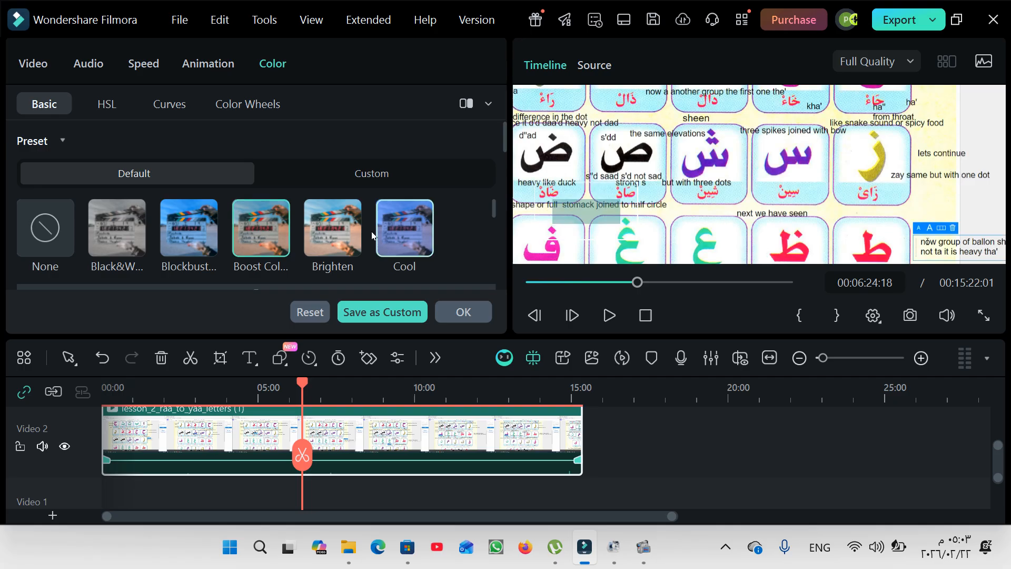
click(398, 235)
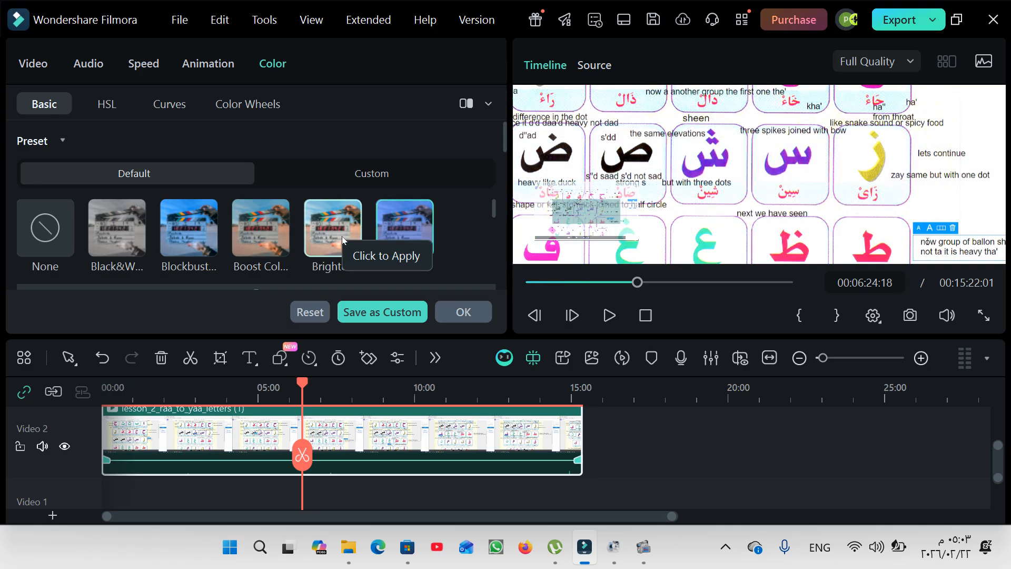
click(212, 237)
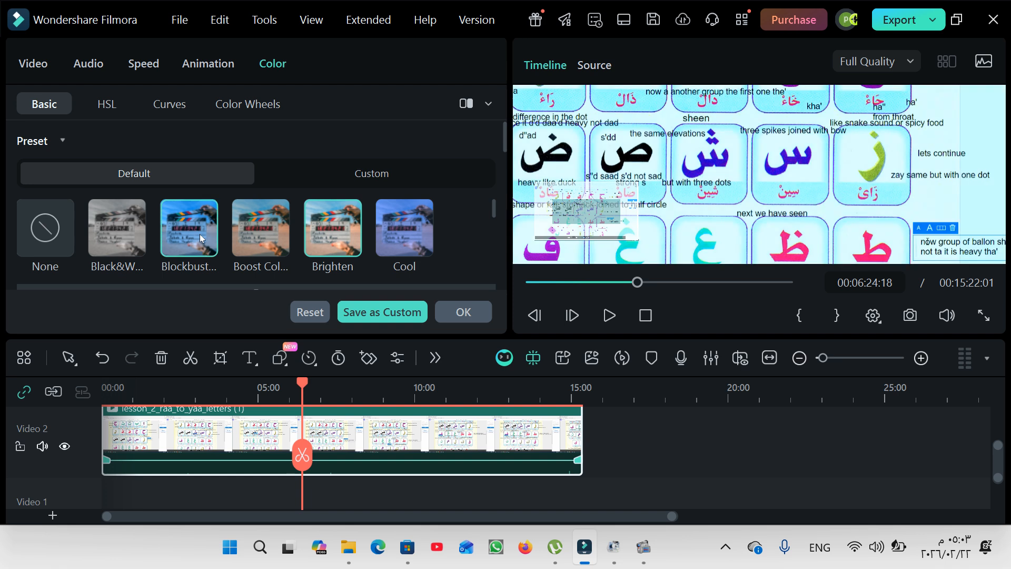
Collapse the clip's color preset section and enable AI Color Palette.
click(487, 104)
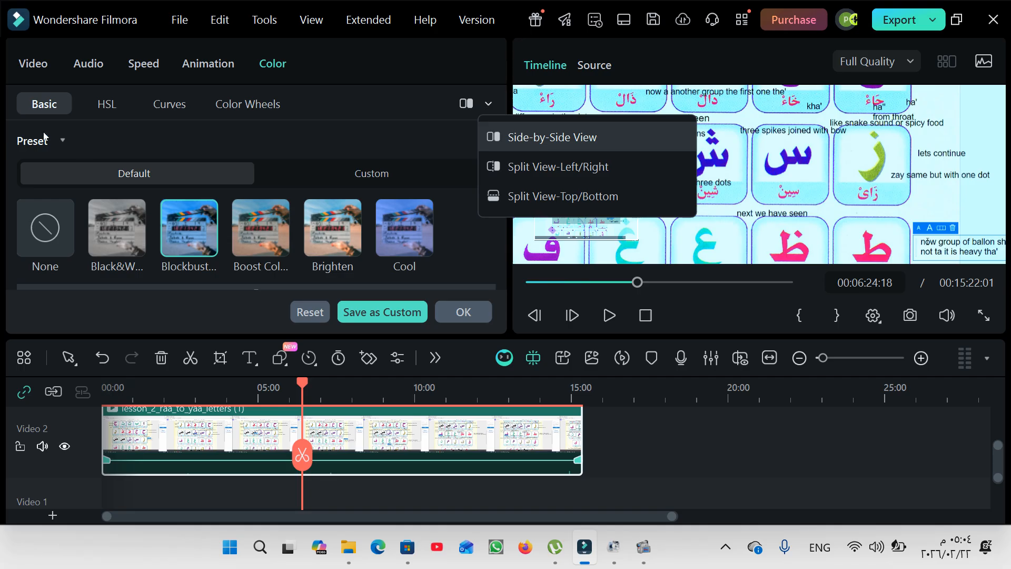
click(62, 141)
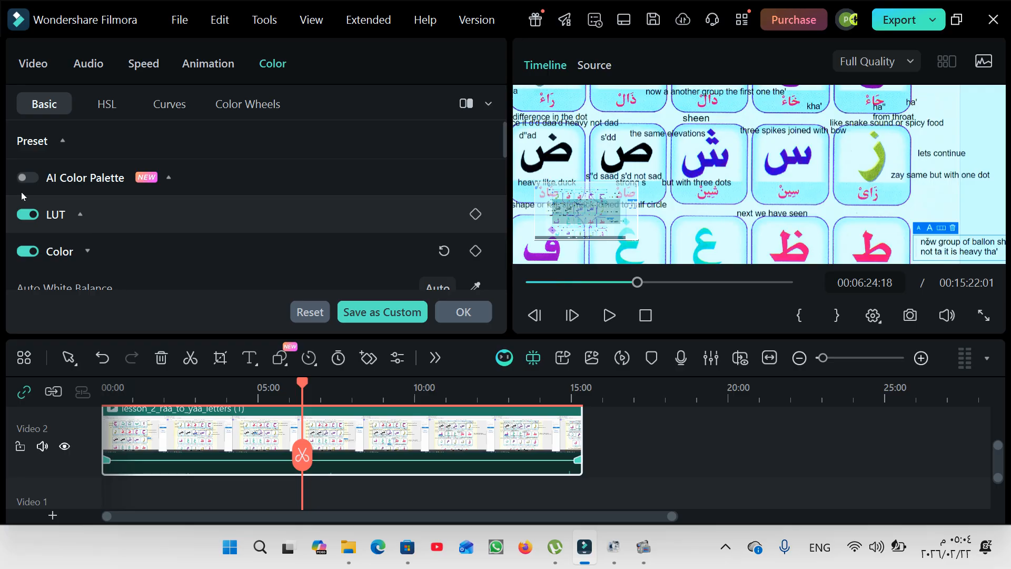
click(23, 179)
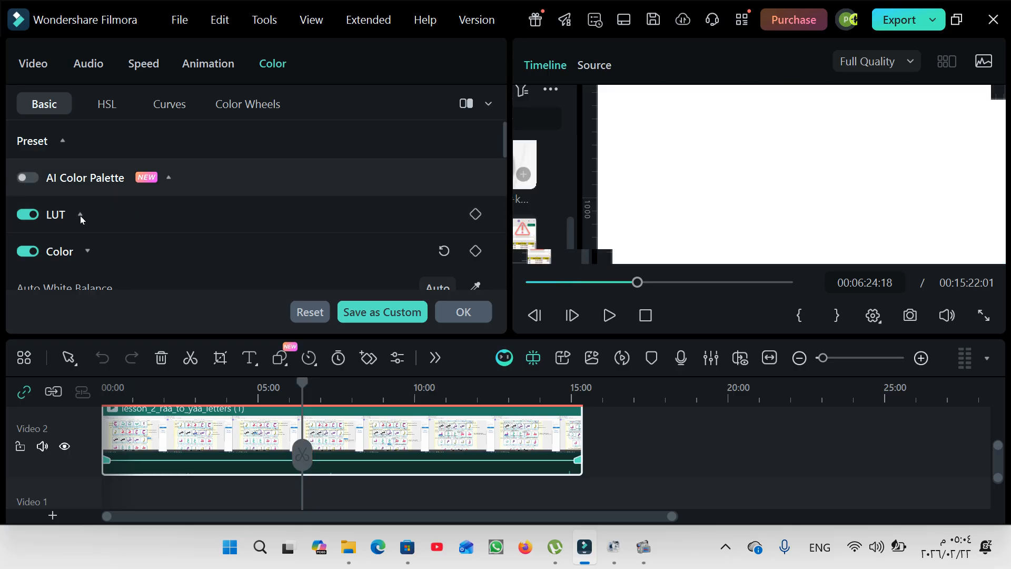
Set the clip's saturation to about 26 and vibrance to about 44, and shift its tint slightly toward purple.
scroll(81, 217, down, 10)
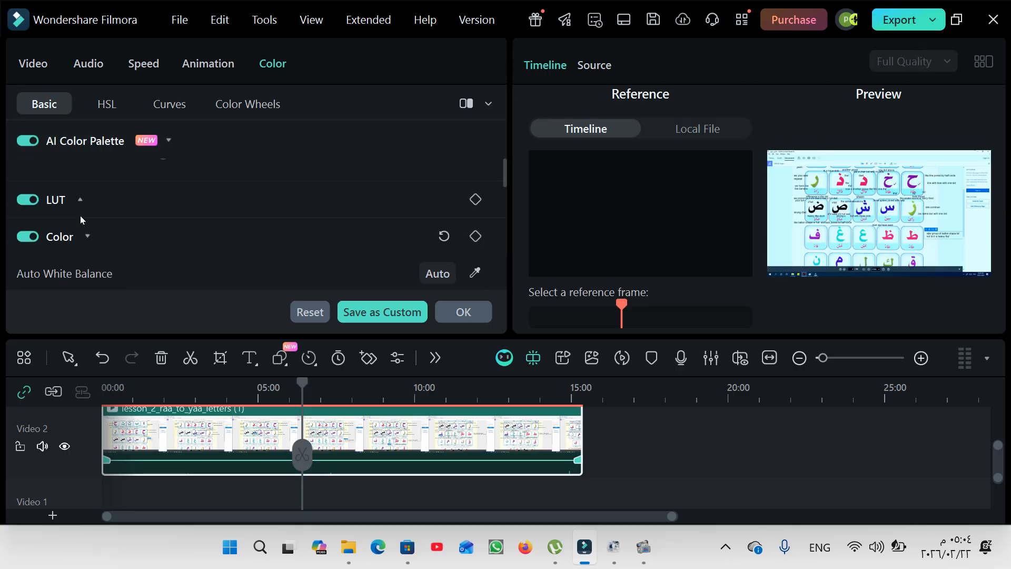
scroll(80, 217, up, 2)
scroll(104, 220, up, 4)
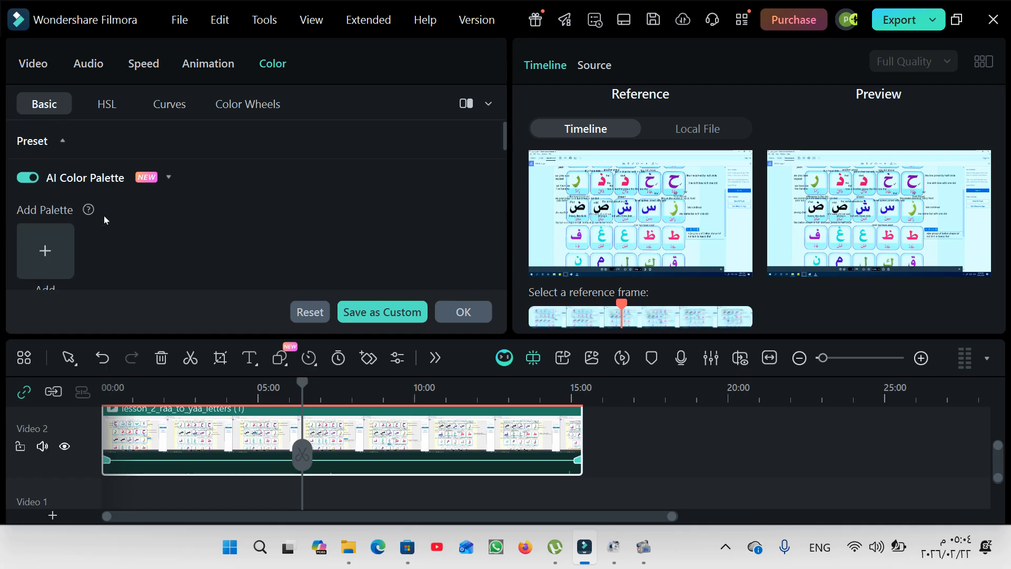
scroll(104, 218, down, 1)
scroll(105, 221, down, 10)
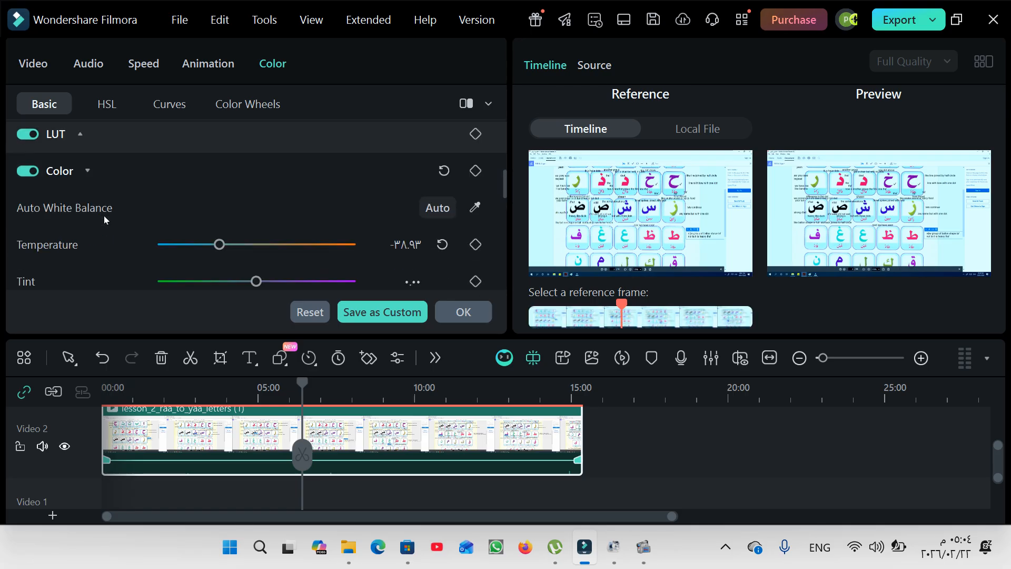
scroll(218, 204, up, 3)
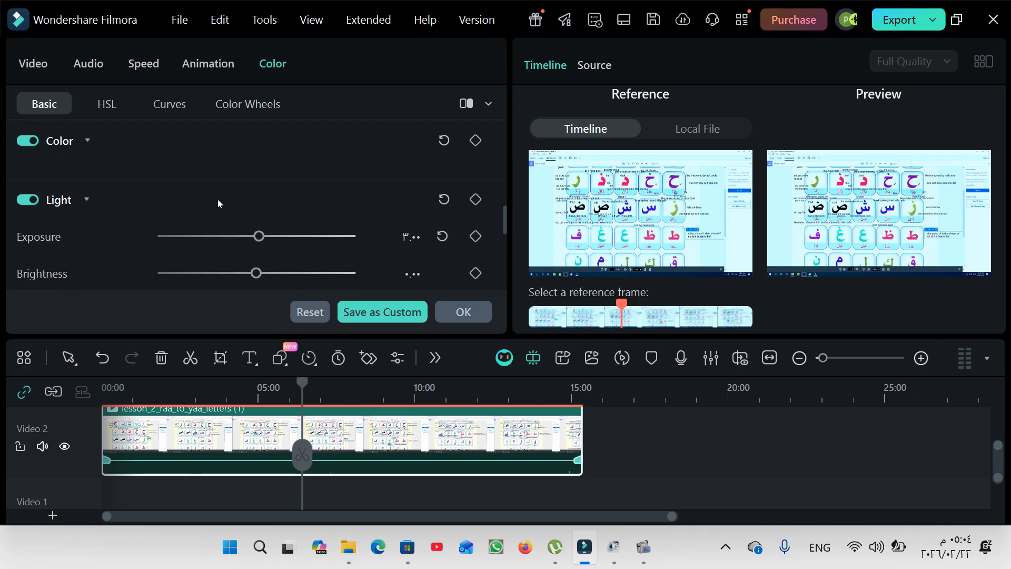
scroll(221, 242, up, 2)
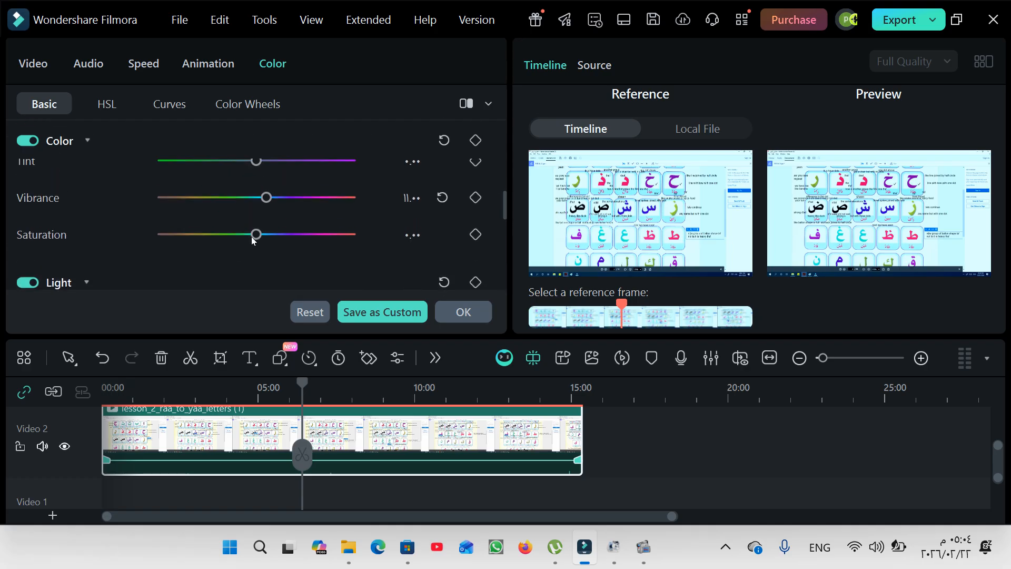
drag(255, 236, 273, 239)
drag(268, 204, 298, 202)
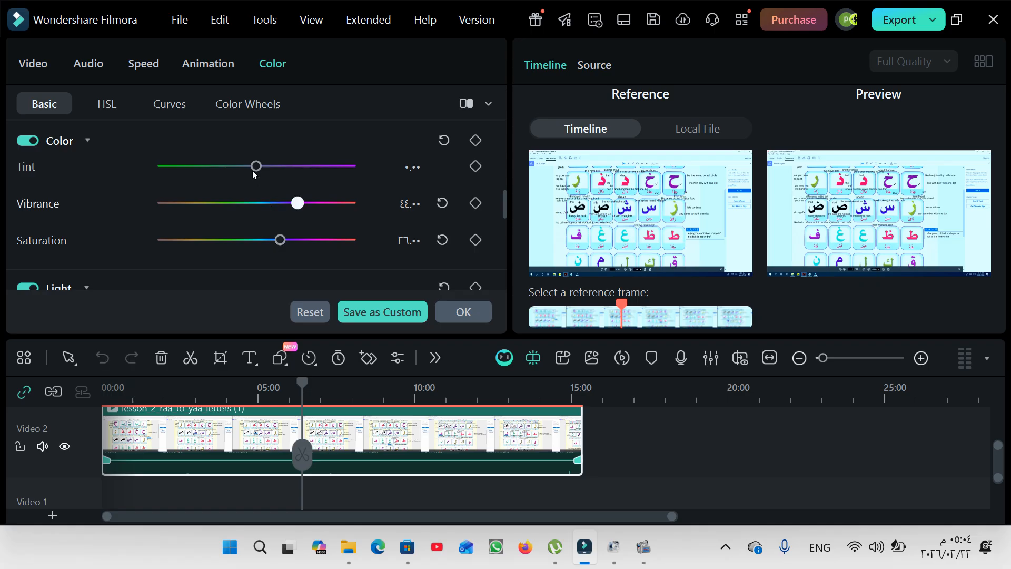
drag(252, 168, 271, 166)
Disable the LUT setting in the clip's basic color adjustments.
scroll(258, 201, up, 3)
scroll(238, 241, up, 3)
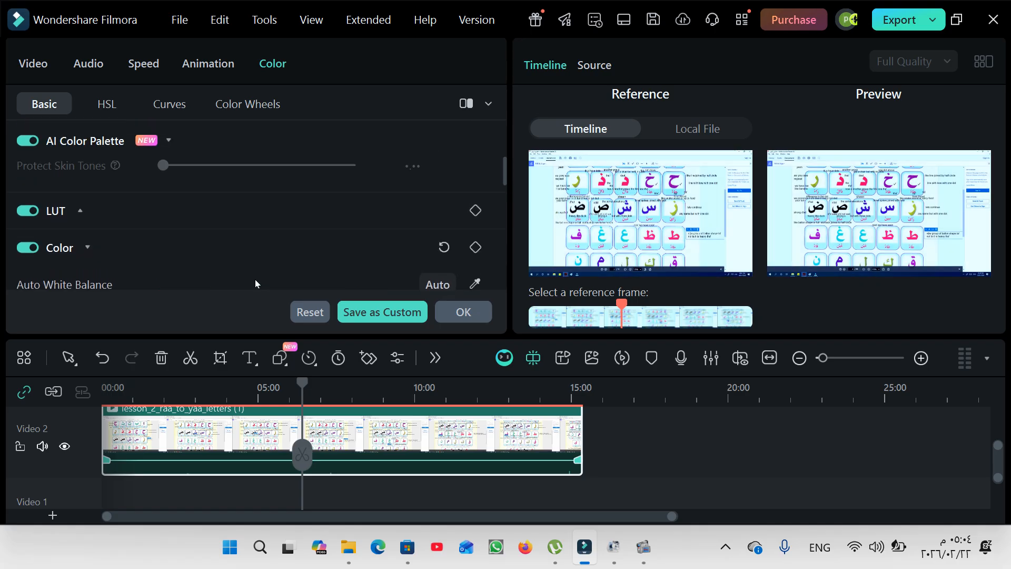
click(28, 211)
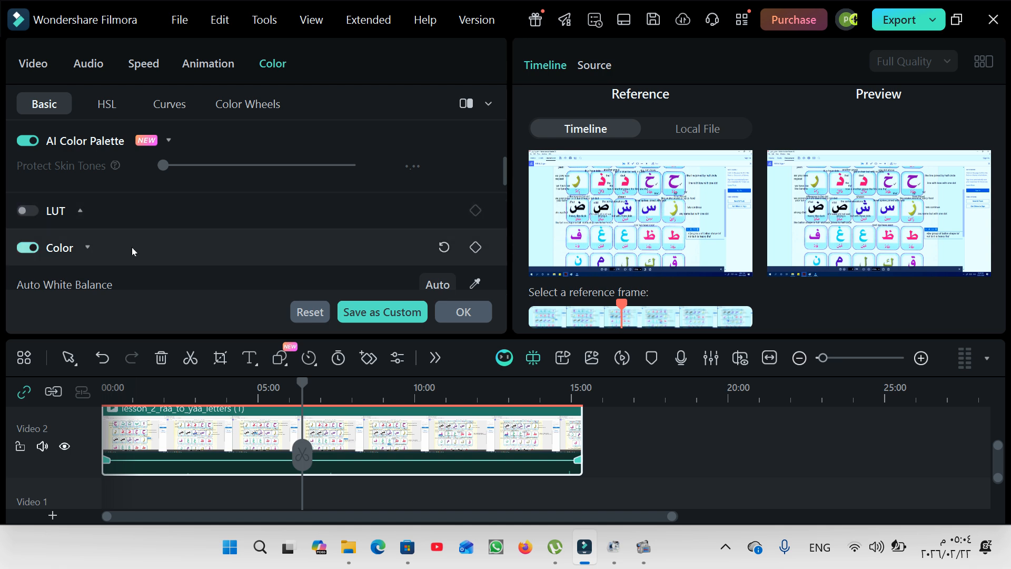
Disable the basic Color adjustments, and set the red HSL hue to 42, saturation to 68 and luminance to 37.
click(27, 248)
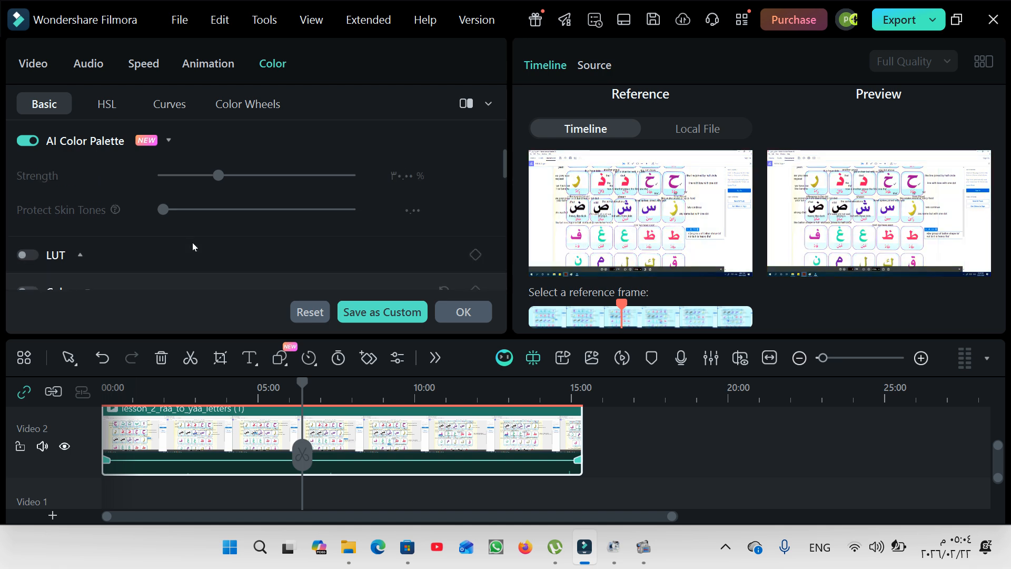
scroll(191, 242, up, 2)
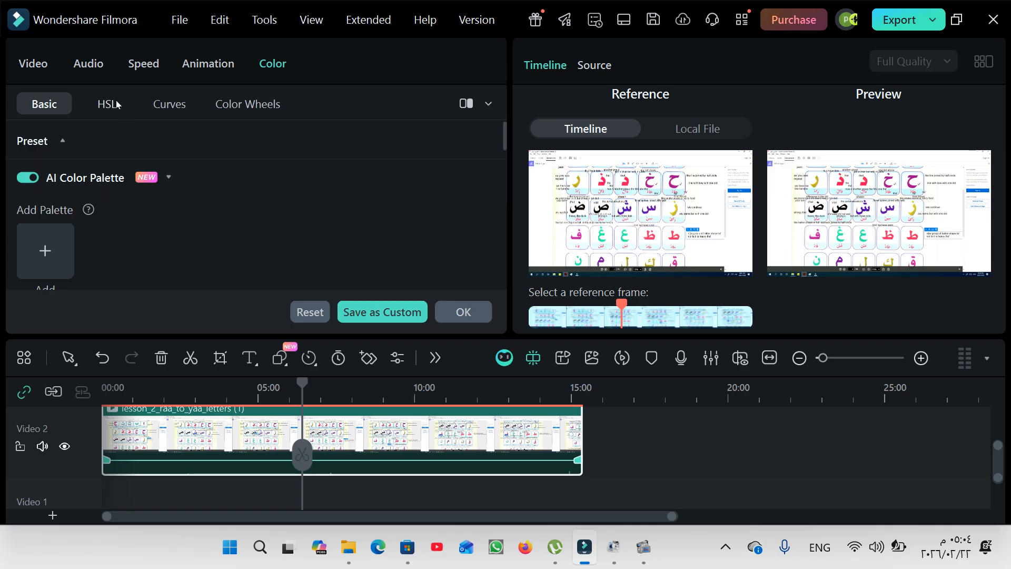
click(137, 103)
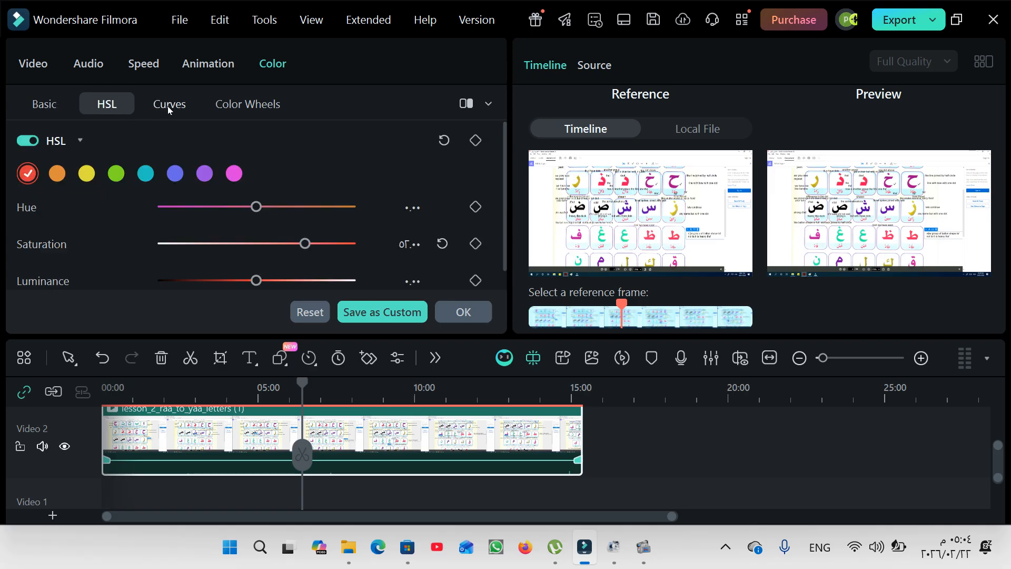
click(296, 206)
click(320, 243)
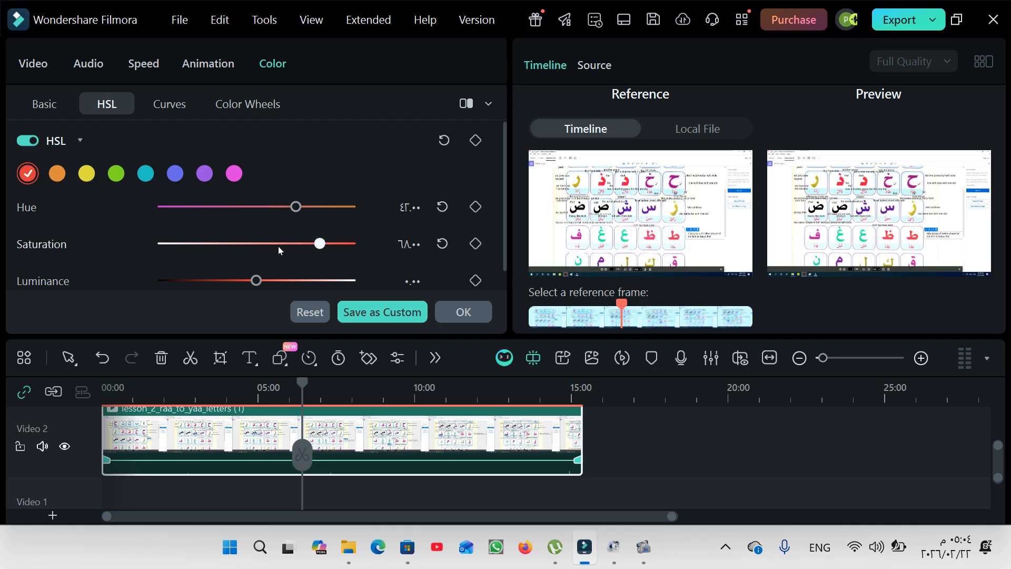
scroll(278, 252, down, 1)
click(290, 259)
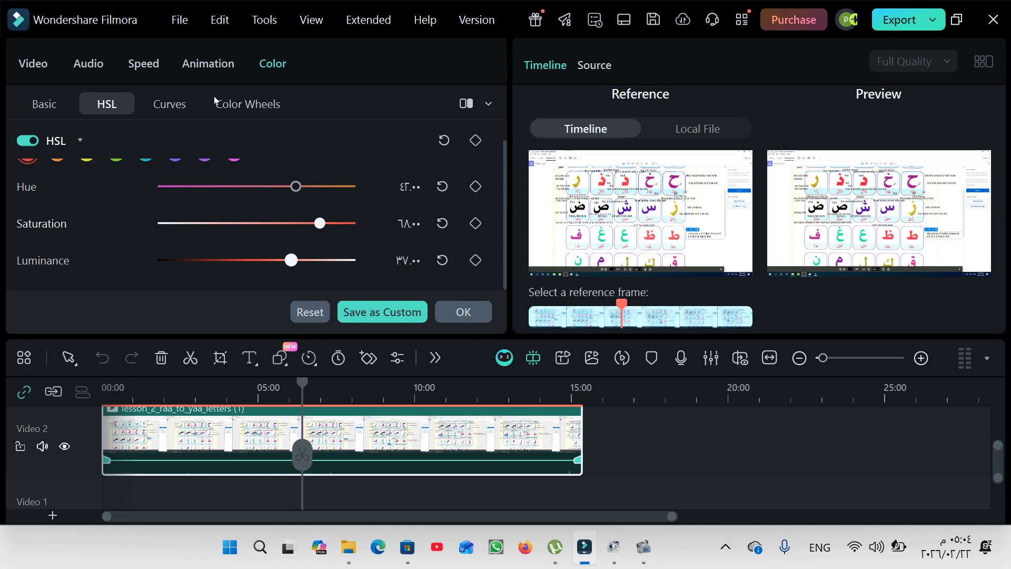
Shift the clip's midtones toward blue-violet with the color wheel and confirm the color settings.
click(247, 104)
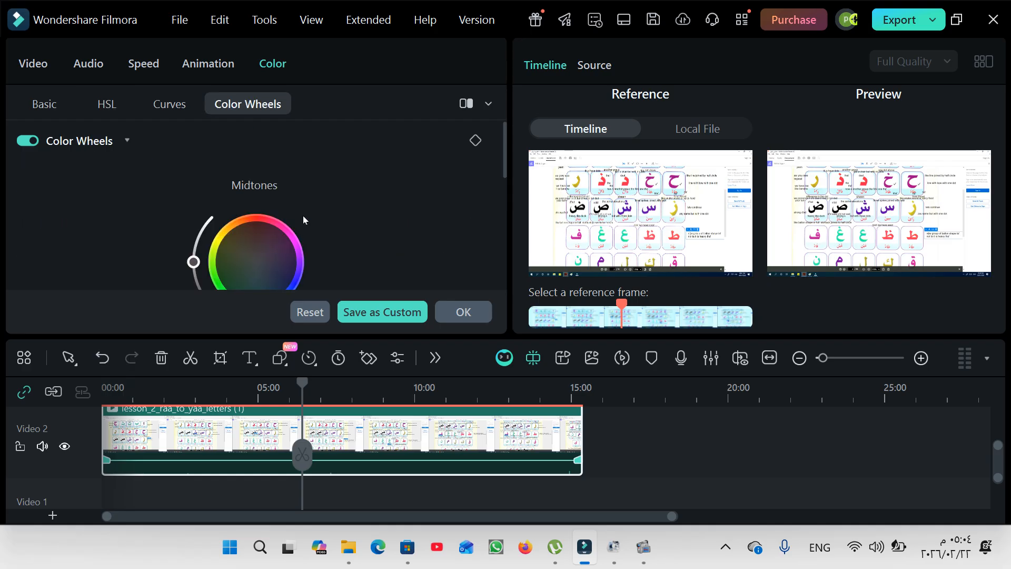
click(293, 243)
drag(293, 243, 292, 256)
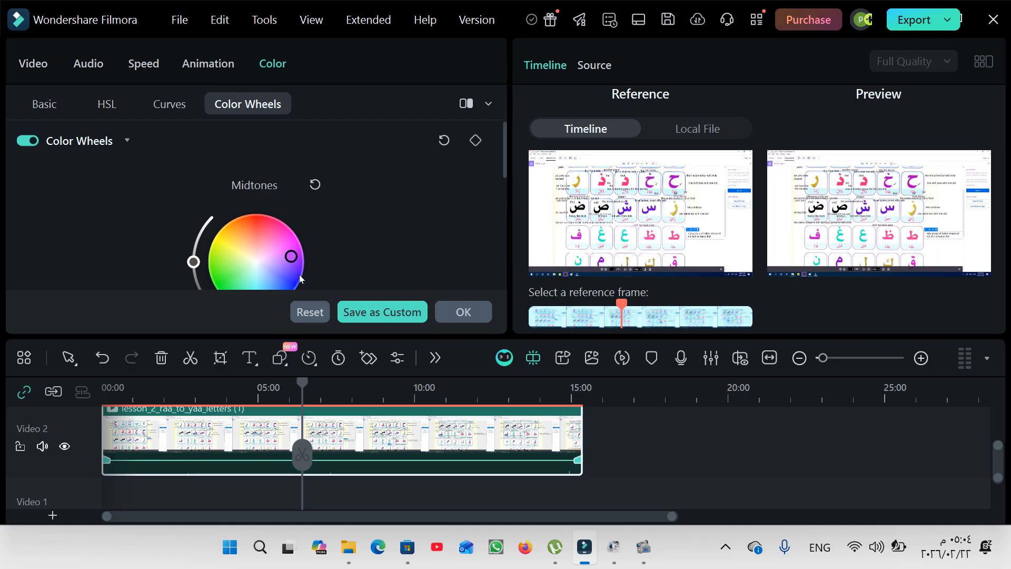
drag(291, 256, 299, 270)
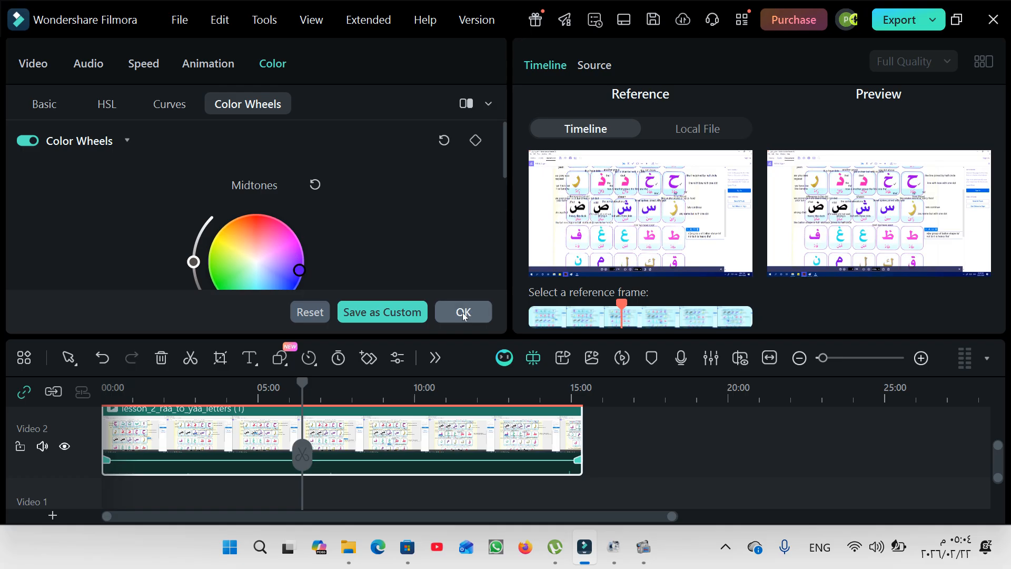
click(463, 312)
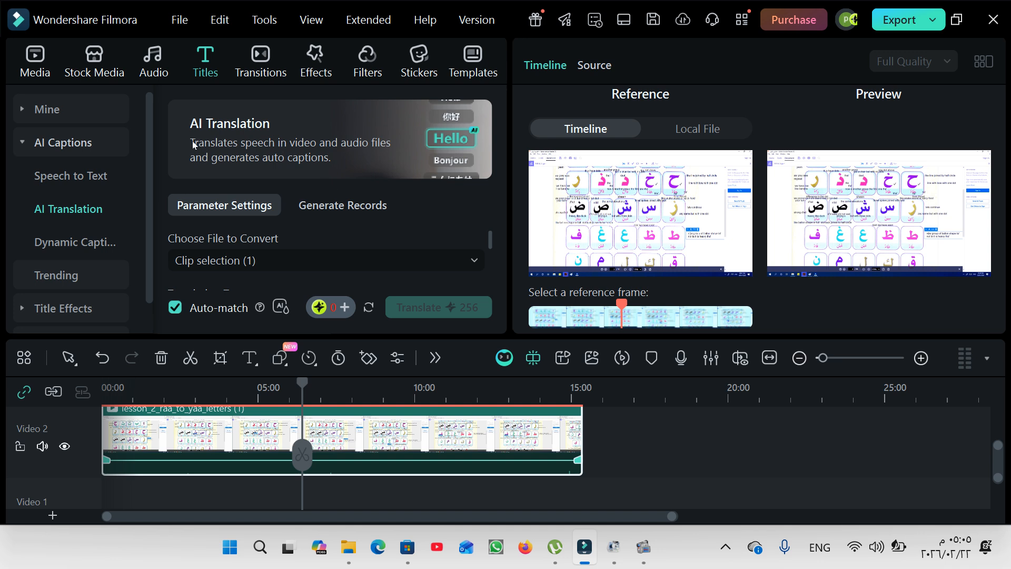
Split the lesson_2_raa_to_yaa_letters clip at 00:06:24:18.
click(375, 429)
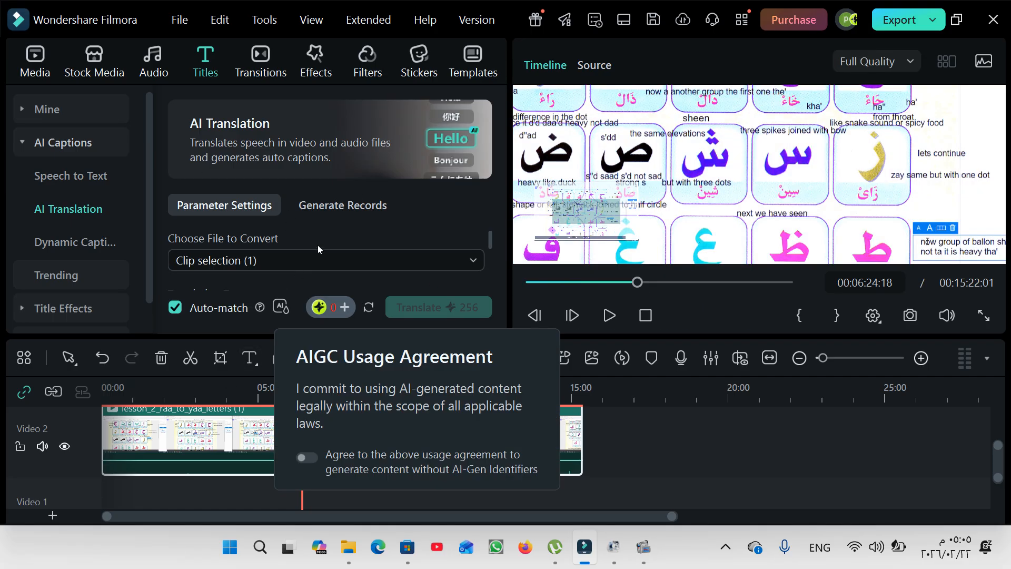
right_click(236, 429)
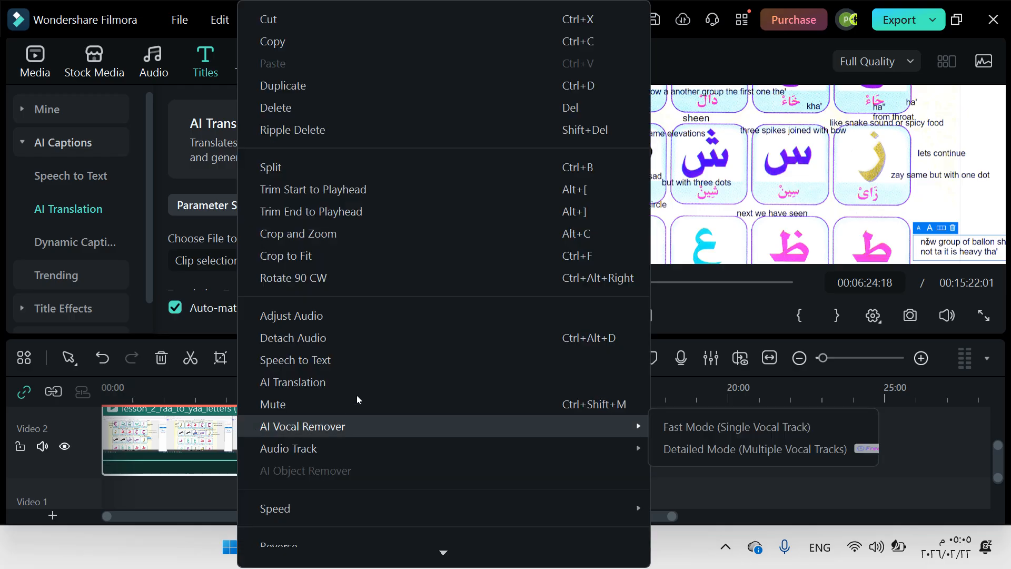
click(340, 176)
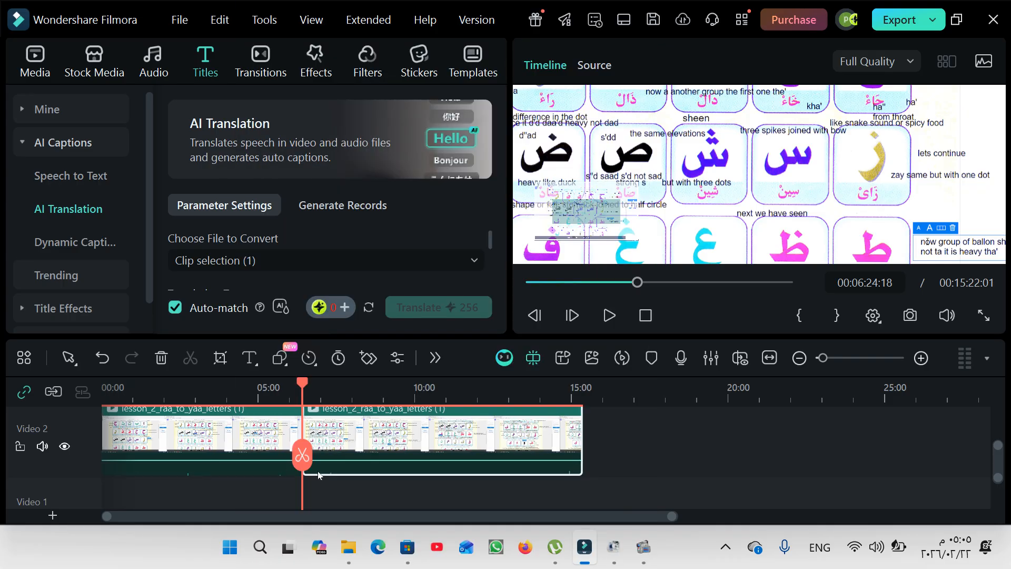
Check the audio track options available for the second clip segment without changing them.
right_click(372, 435)
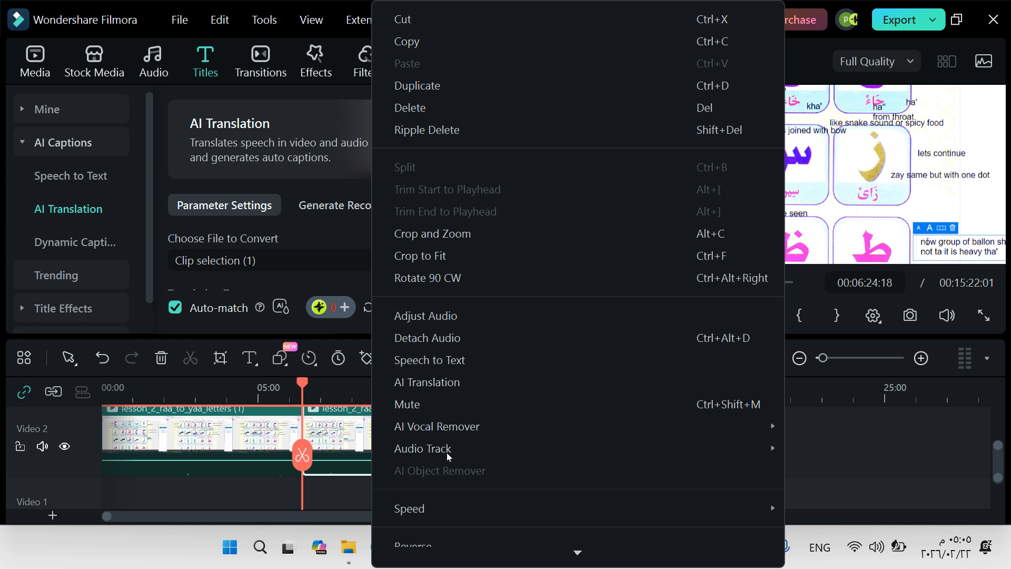
mouse_move(654, 458)
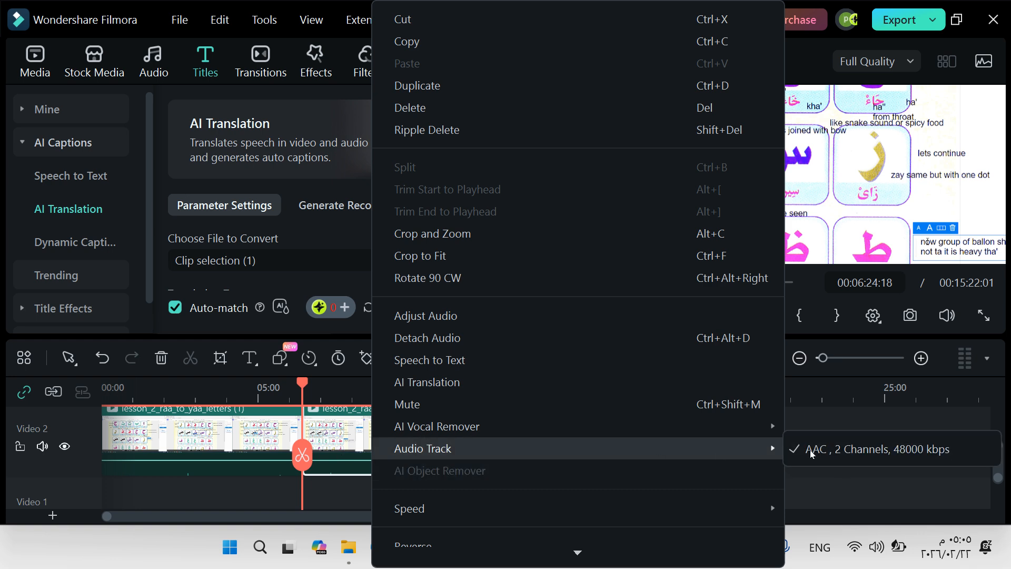
click(238, 488)
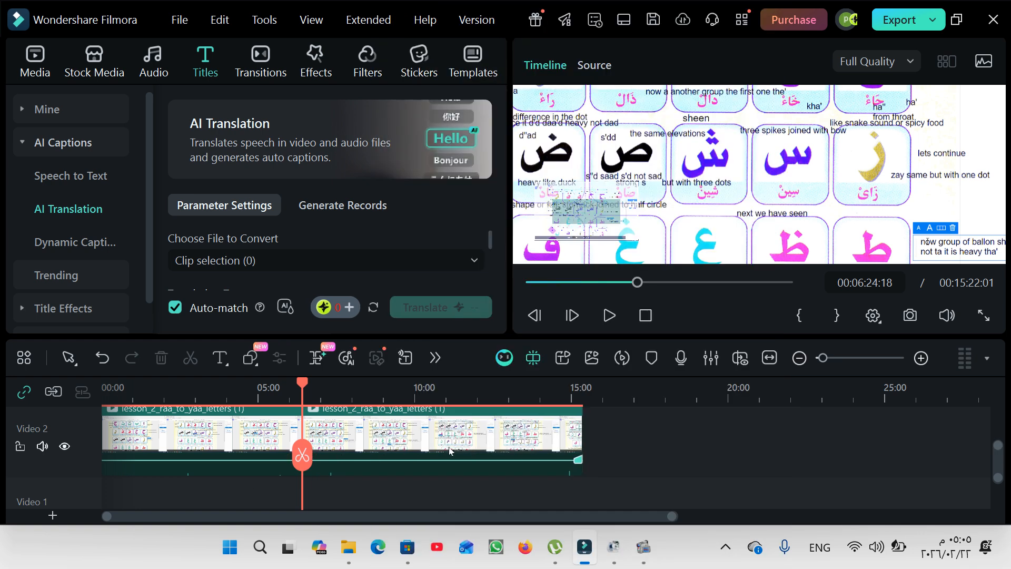
Paste a copy of the second clip segment after the existing clips and move it directly against their end.
click(394, 451)
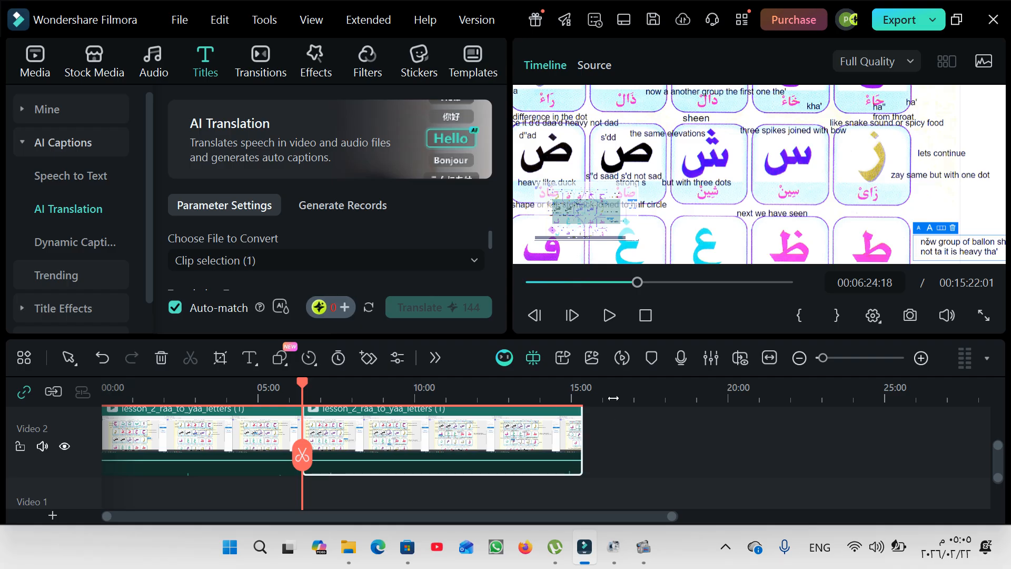
click(612, 419)
key(ctrl+v)
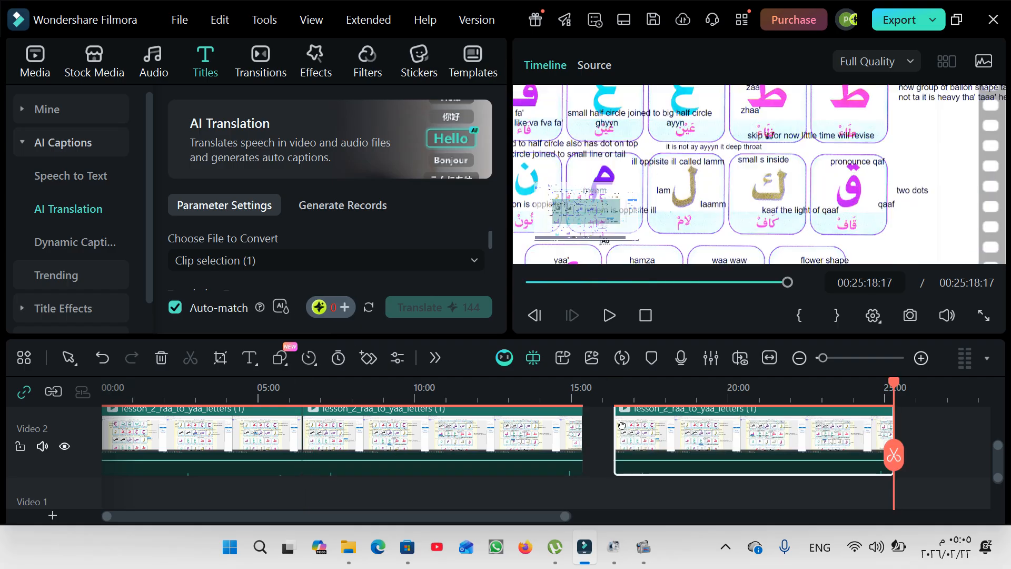
drag(639, 450, 624, 450)
Ripple delete the middle clip segment so the pasted copy closes the gap.
click(387, 434)
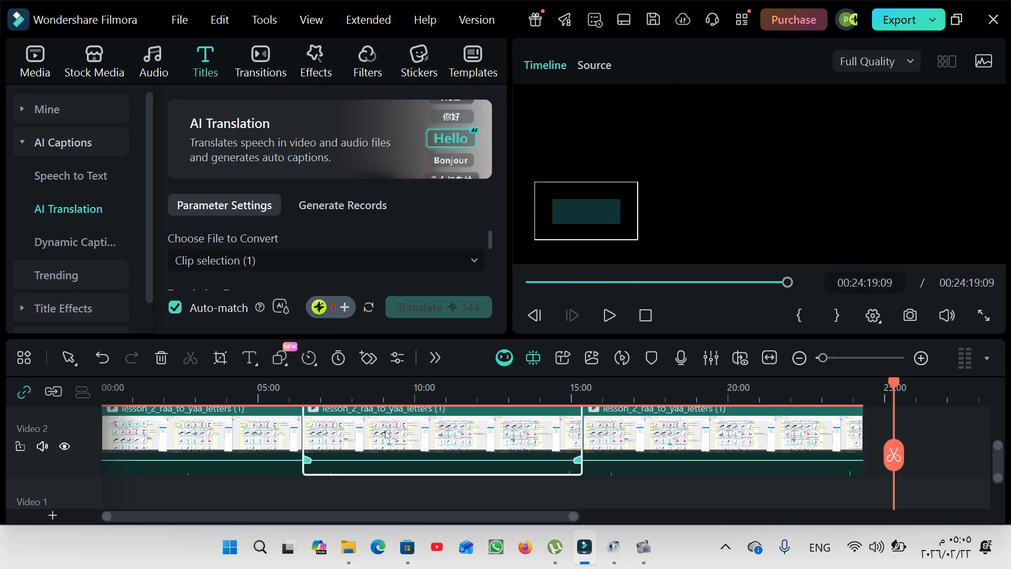
right_click(387, 435)
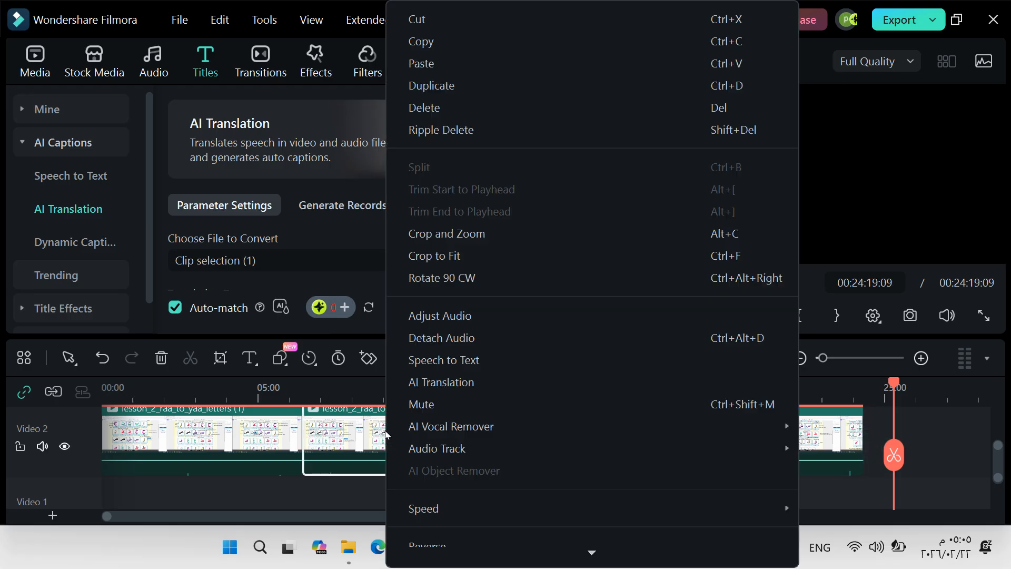
click(425, 132)
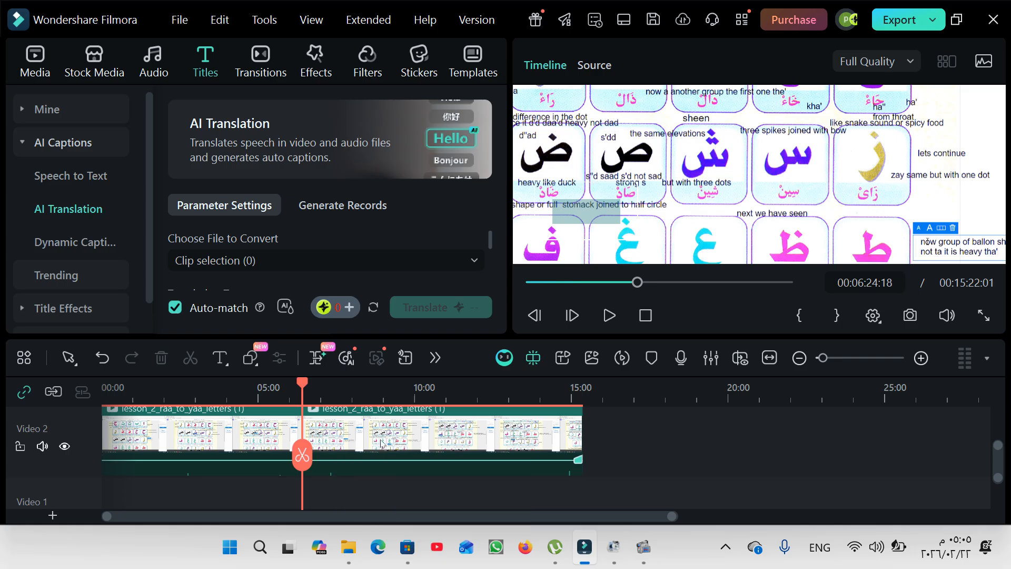
Add a scale keyframe at 00:09:21:07 in the second clip segment's transform settings.
click(394, 389)
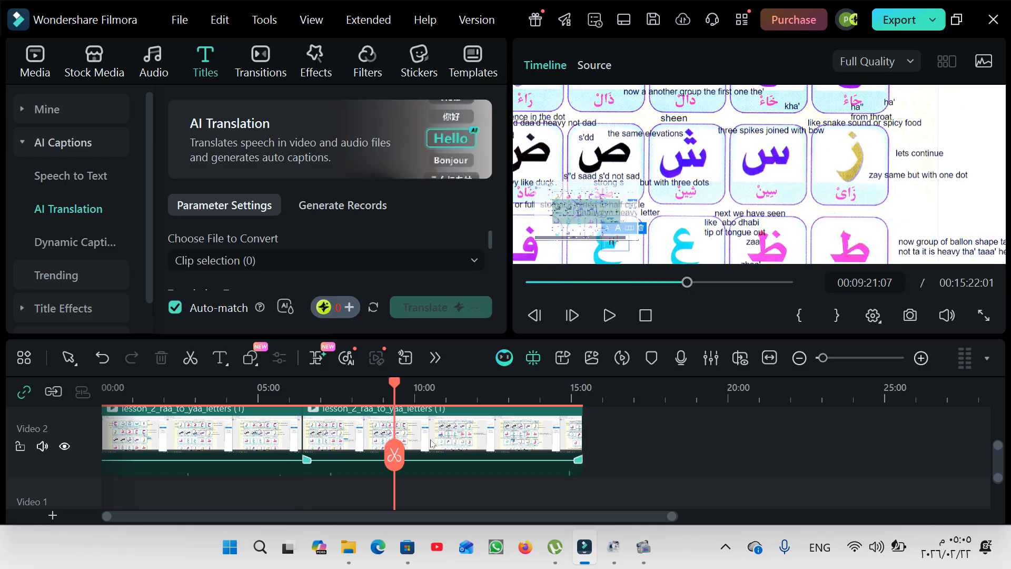
click(442, 435)
double_click(442, 435)
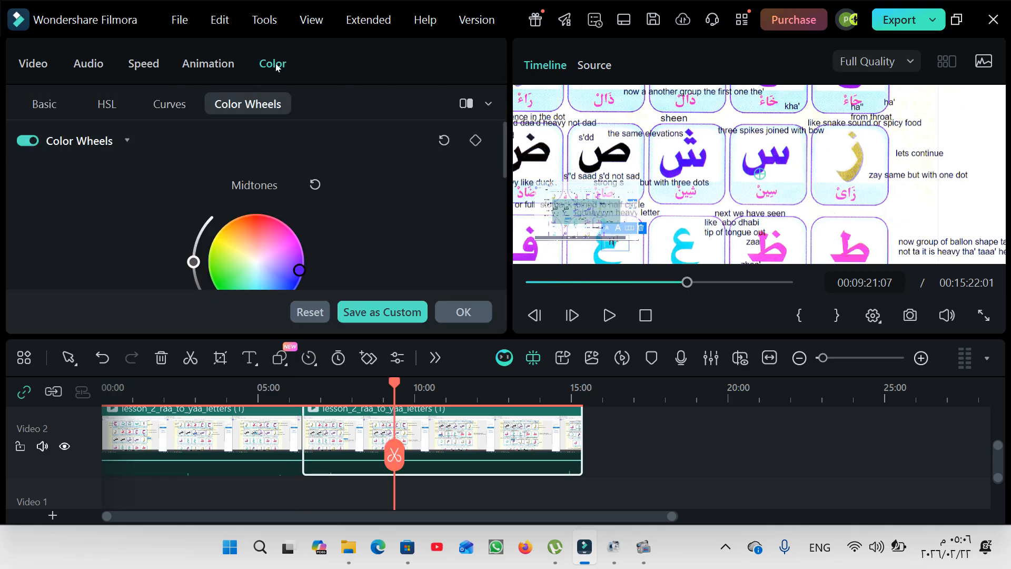
click(43, 105)
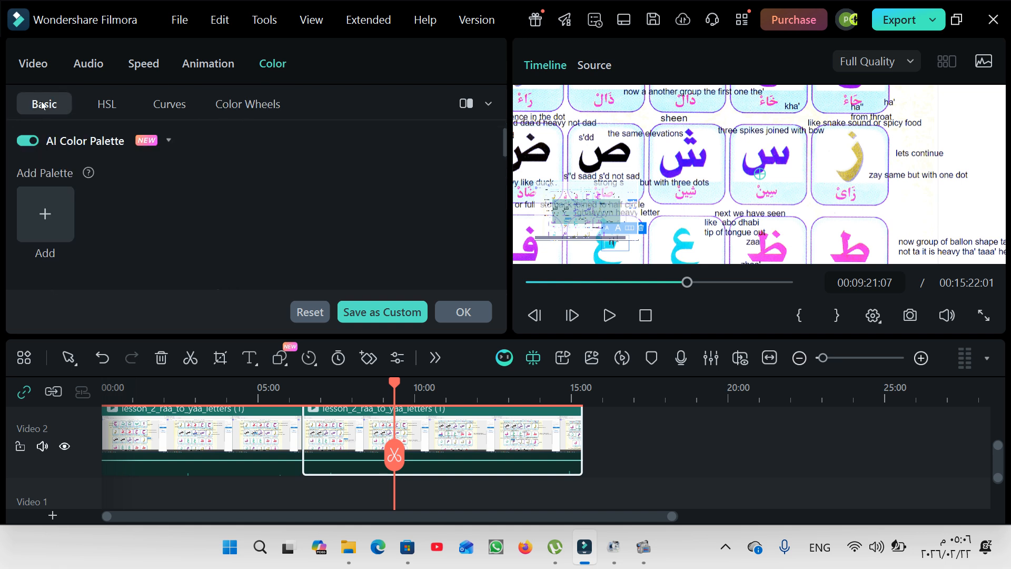
click(41, 70)
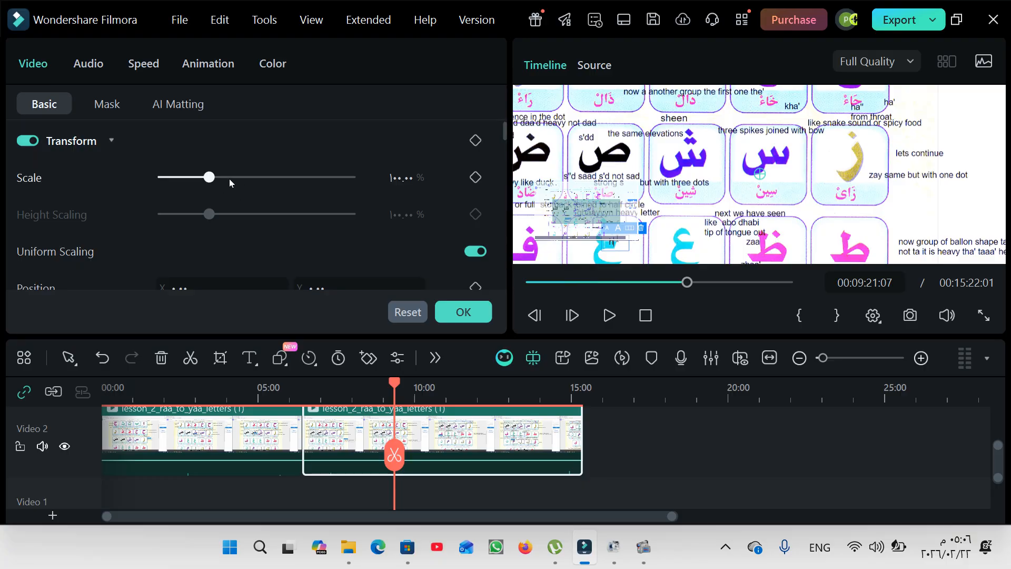
click(475, 177)
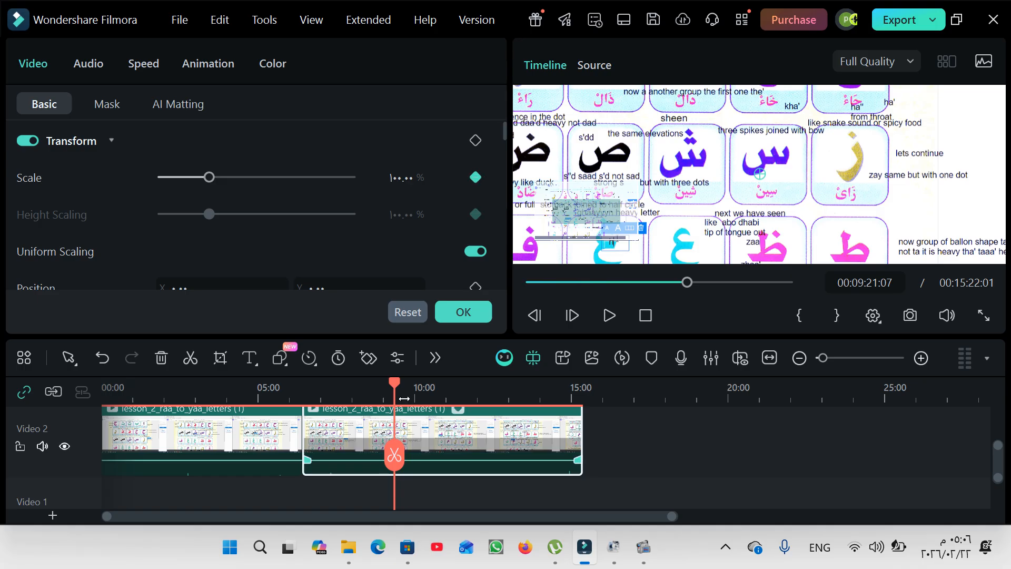
Keyframe the second segment's scale to 179% at 00:10:10:17 and 256% at 00:11:01:22.
click(420, 389)
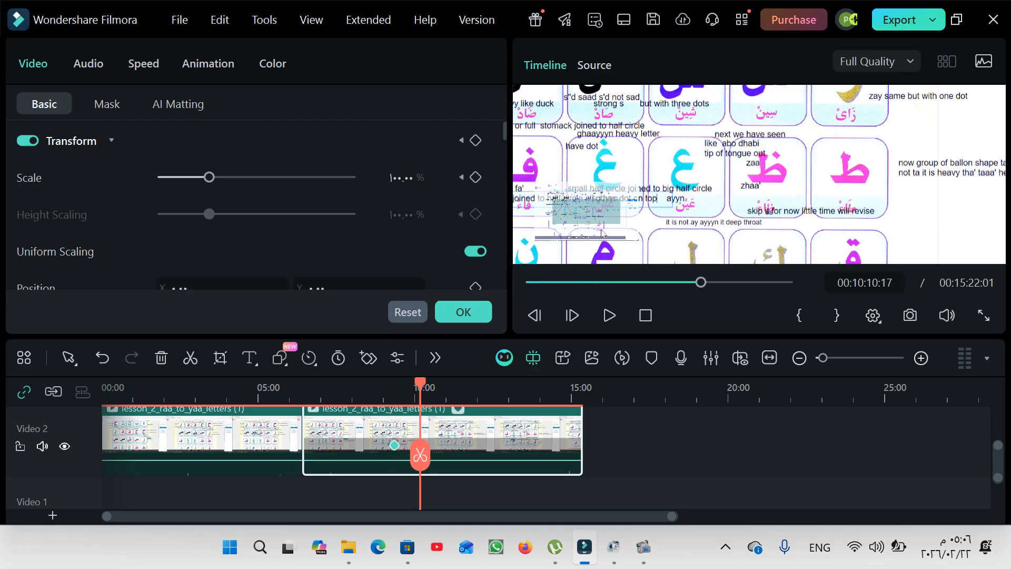
drag(210, 181, 247, 179)
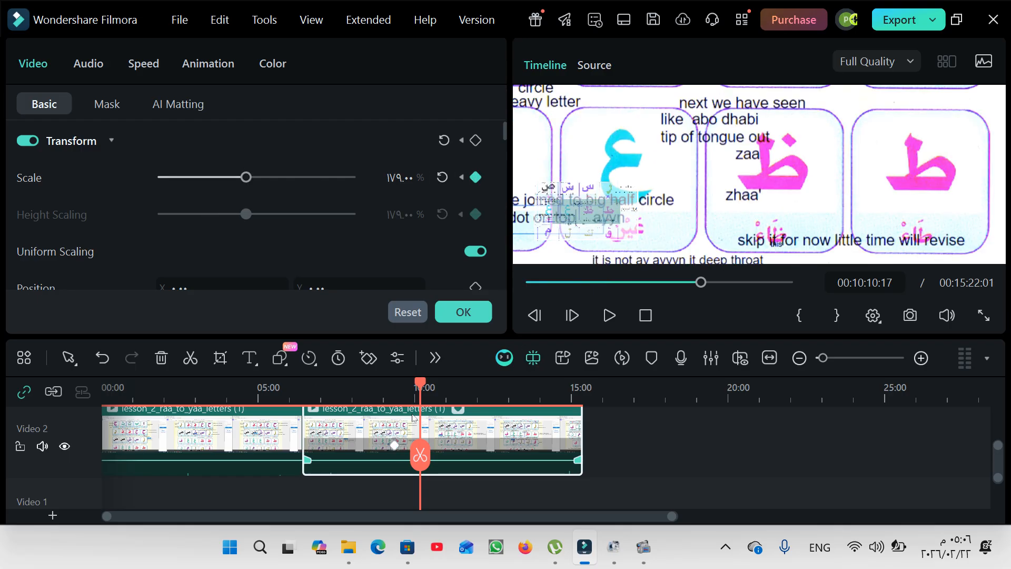
click(447, 391)
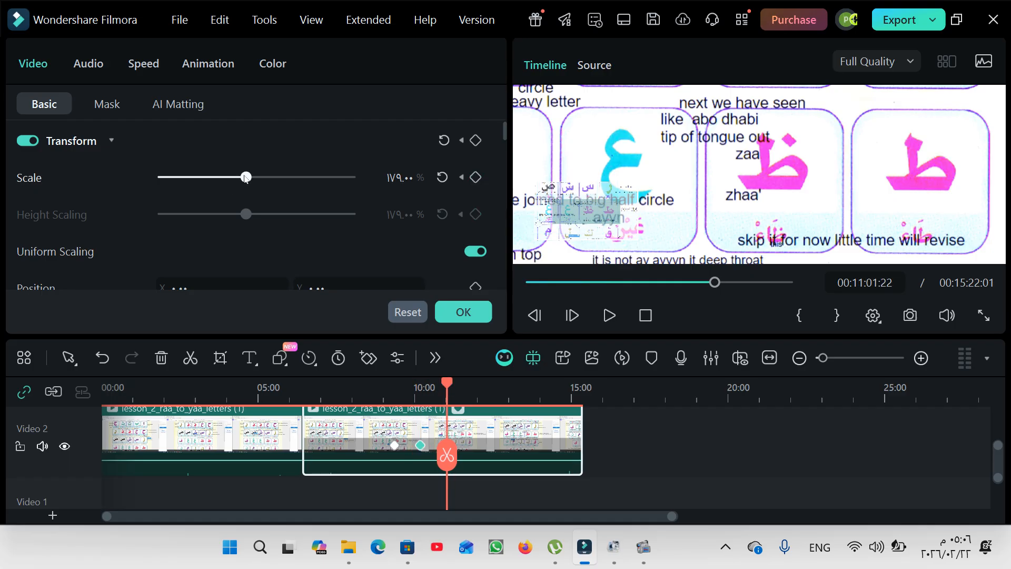
click(283, 177)
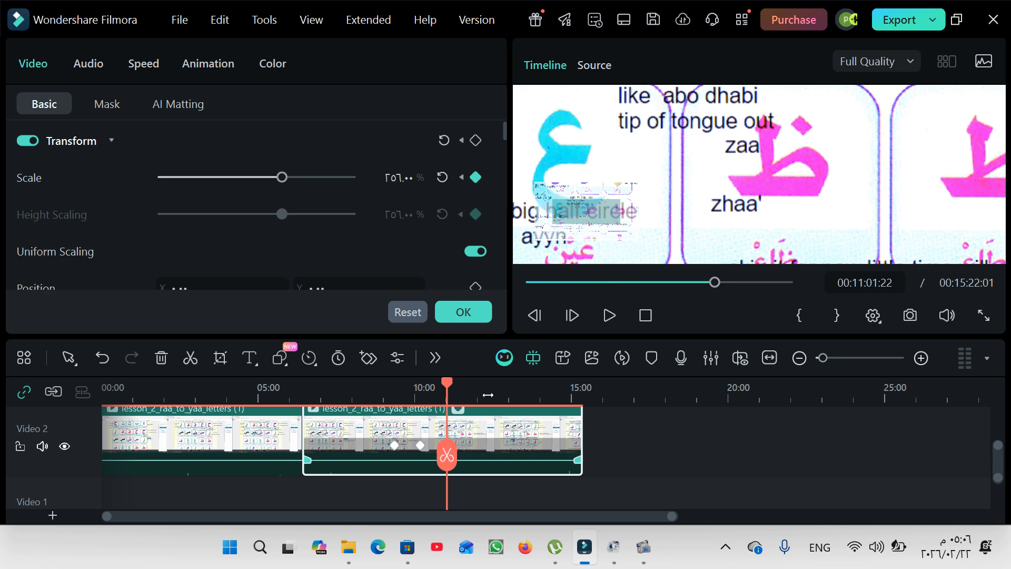
Keyframe the second segment's scale to 307% at 00:13:23:02.
click(520, 392)
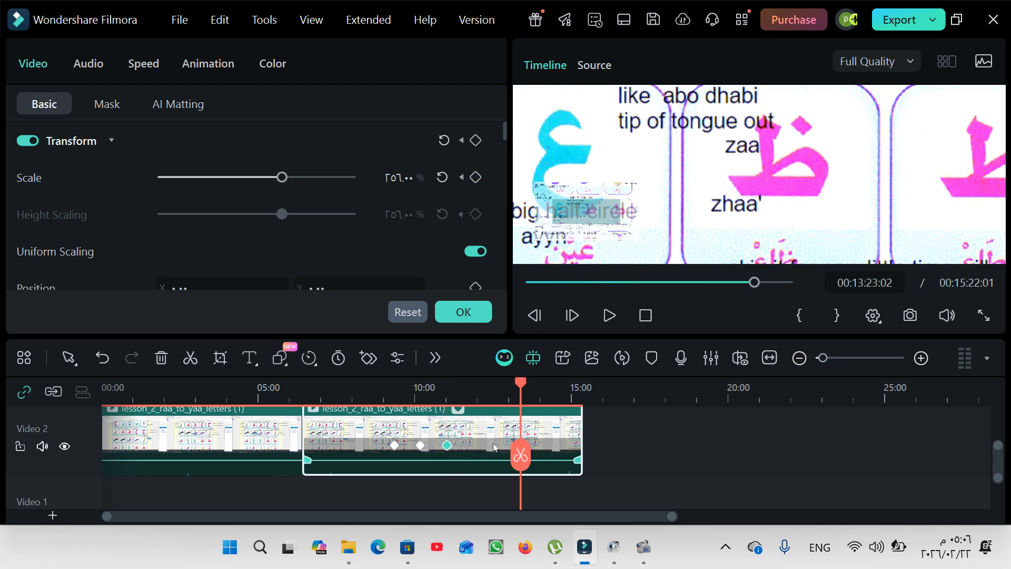
click(285, 177)
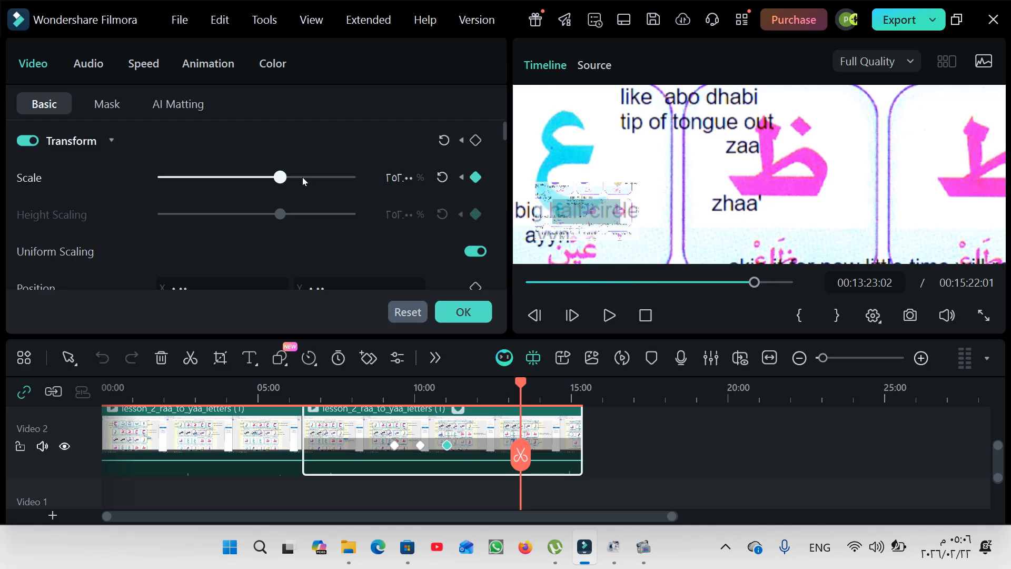
click(308, 177)
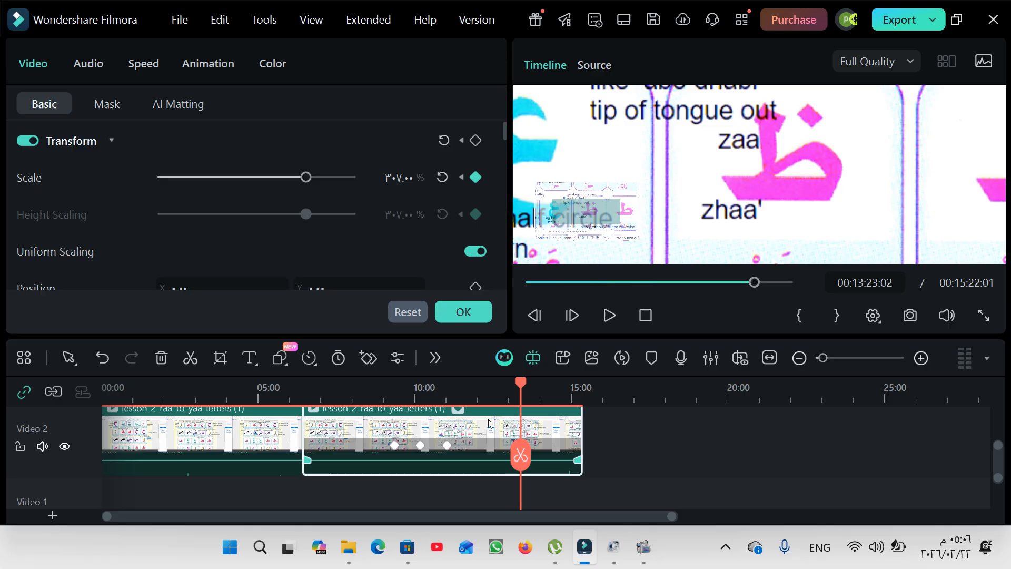
Mute the preview and play the zoom animation from around the first scale keyframe.
click(394, 388)
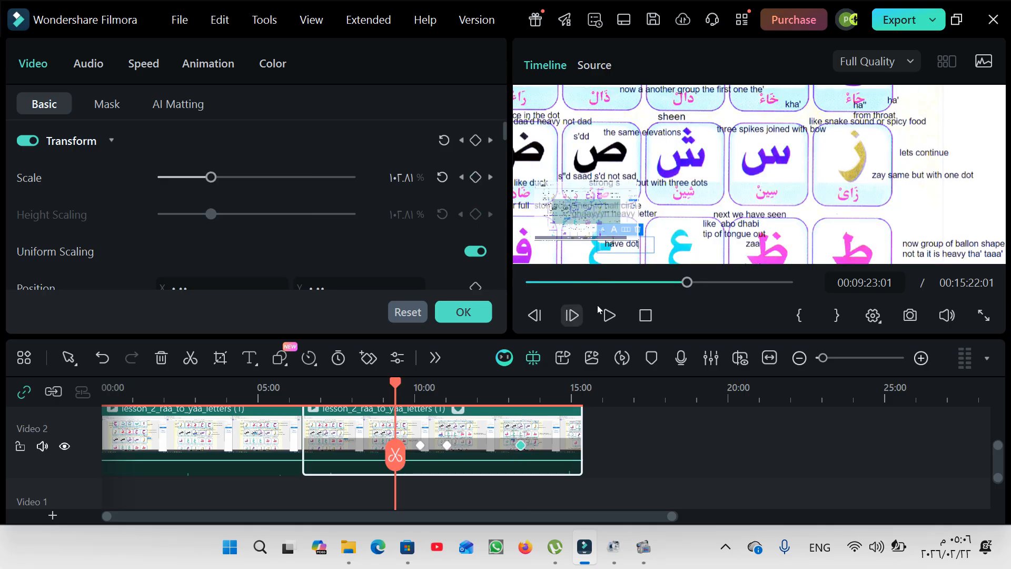
click(947, 315)
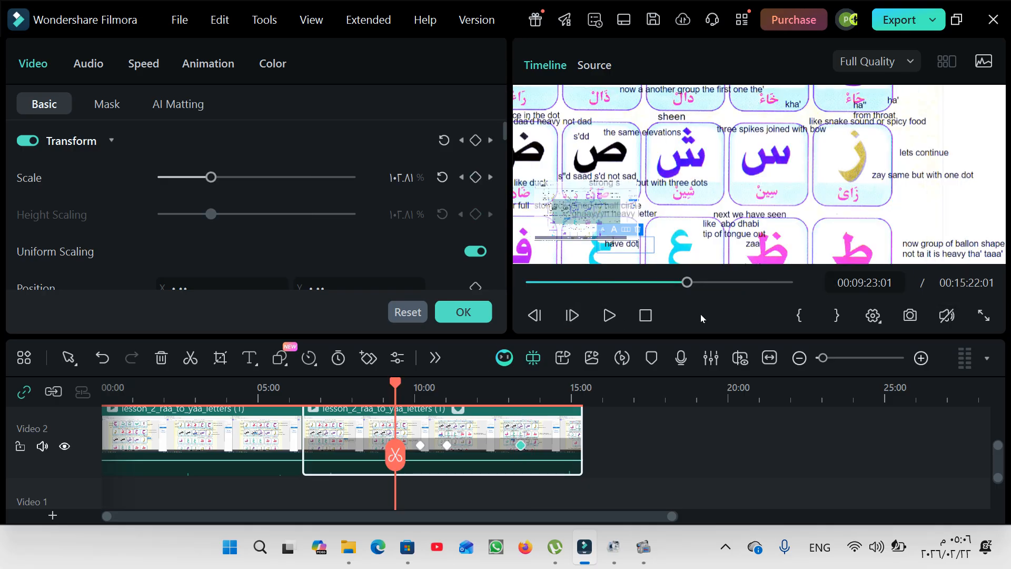
click(608, 316)
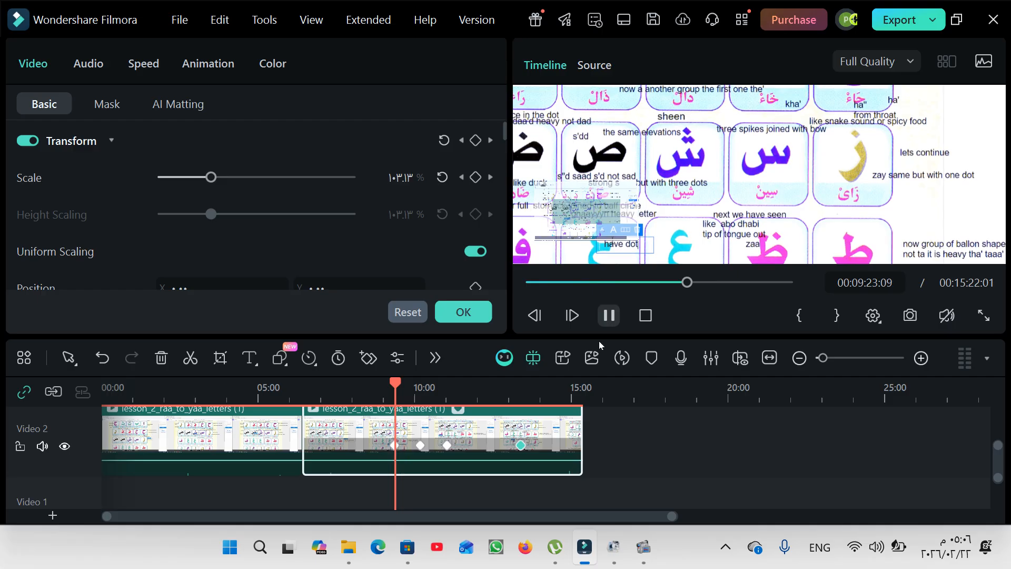
Close the clip settings, then move the 00:11:01:22 scale keyframe earlier, closer to the one at 00:10:10:17.
click(487, 318)
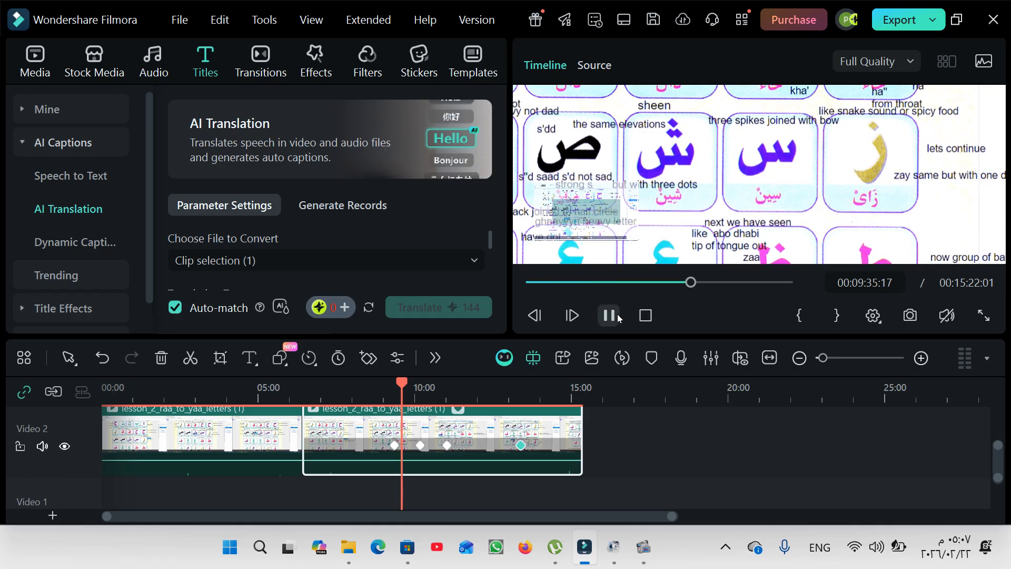
key(space)
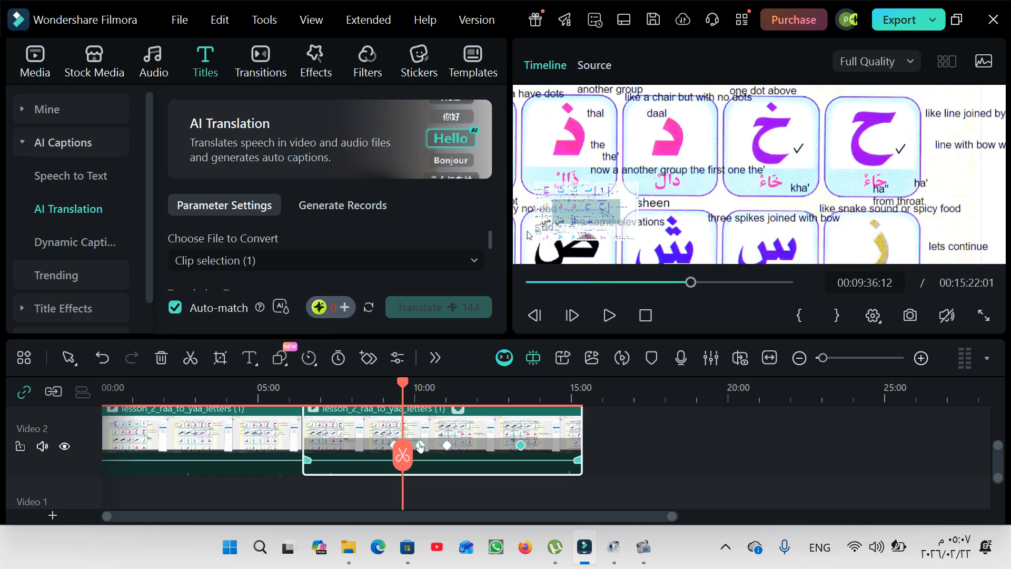
click(420, 444)
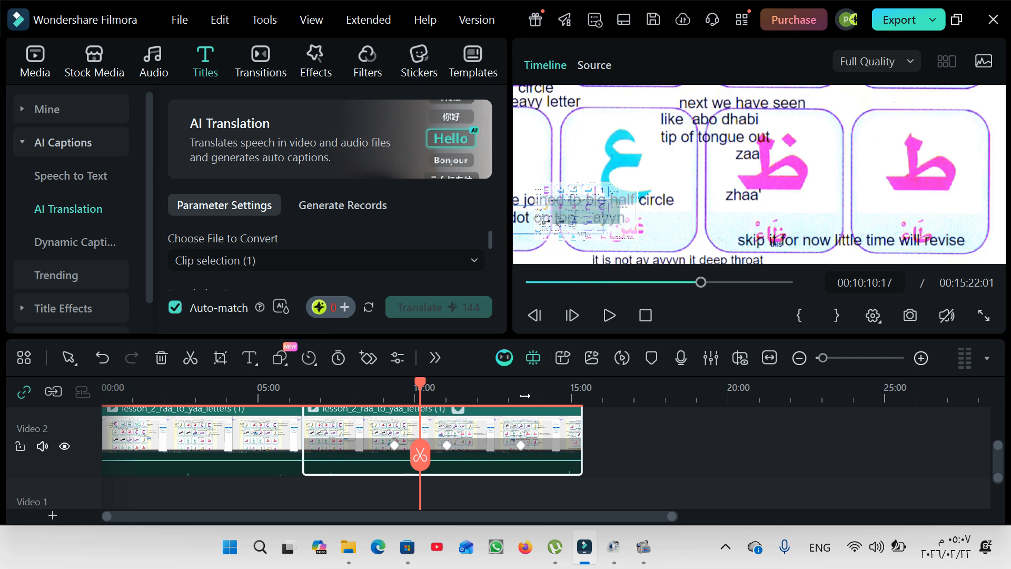
scroll(495, 456, up, 5)
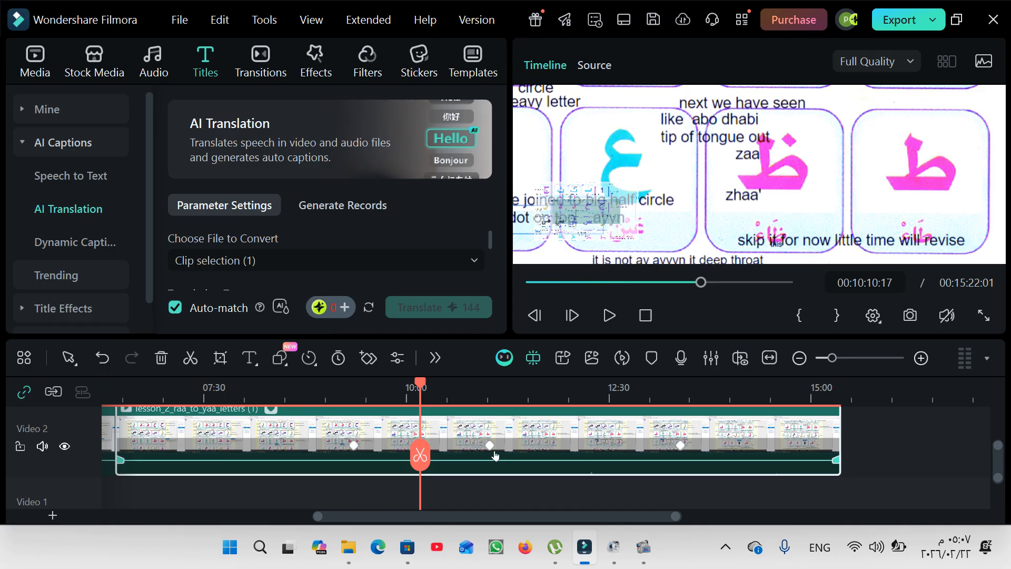
drag(487, 445, 456, 443)
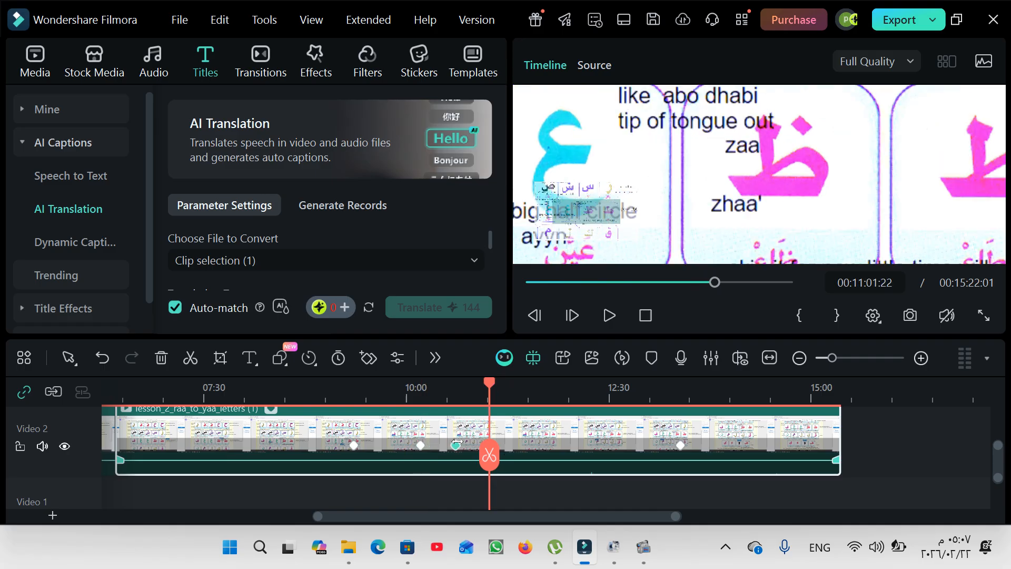
Play the zoom between the second and third scale keyframes from 00:10:13:22.
click(424, 390)
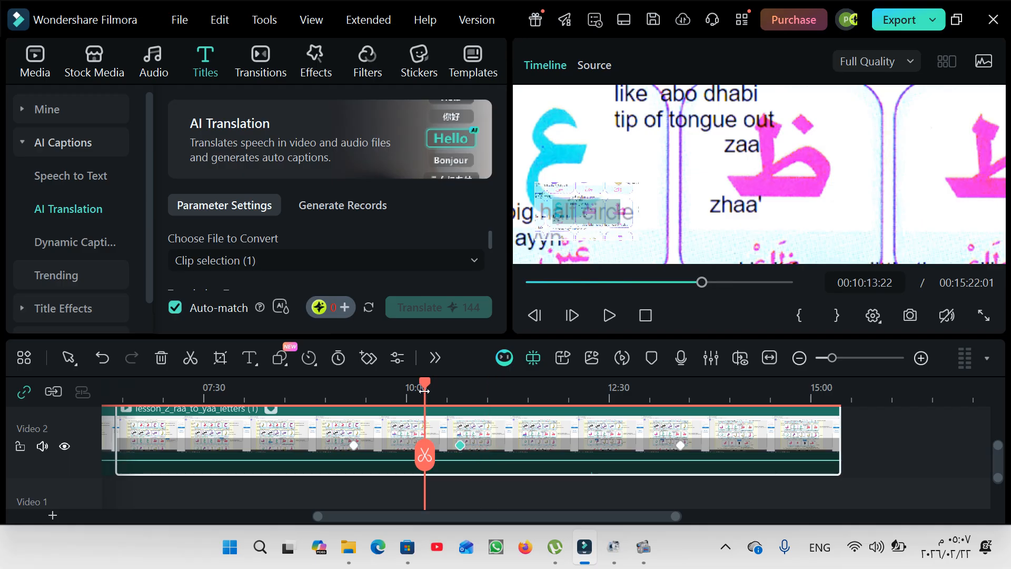
click(608, 315)
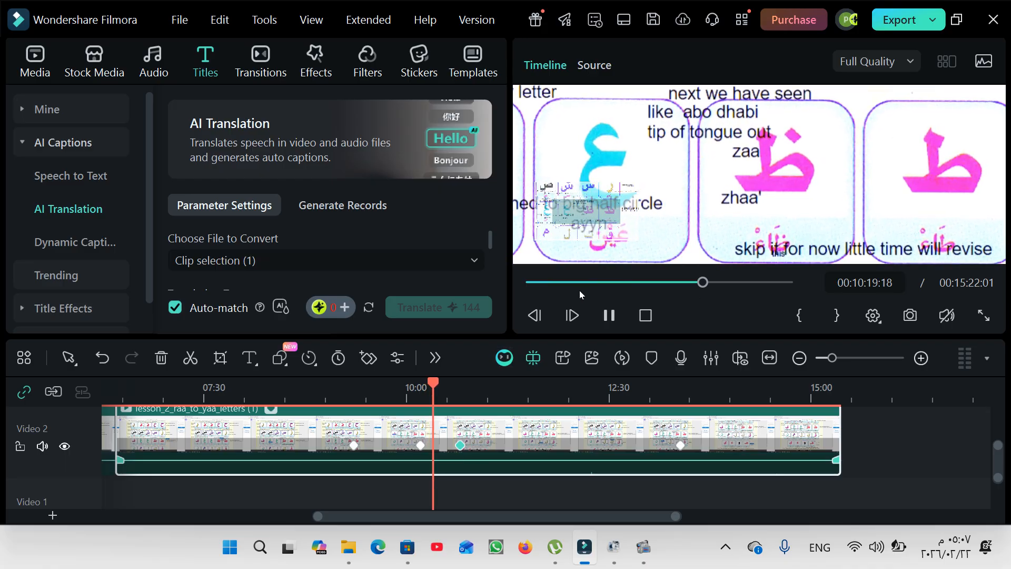
click(607, 314)
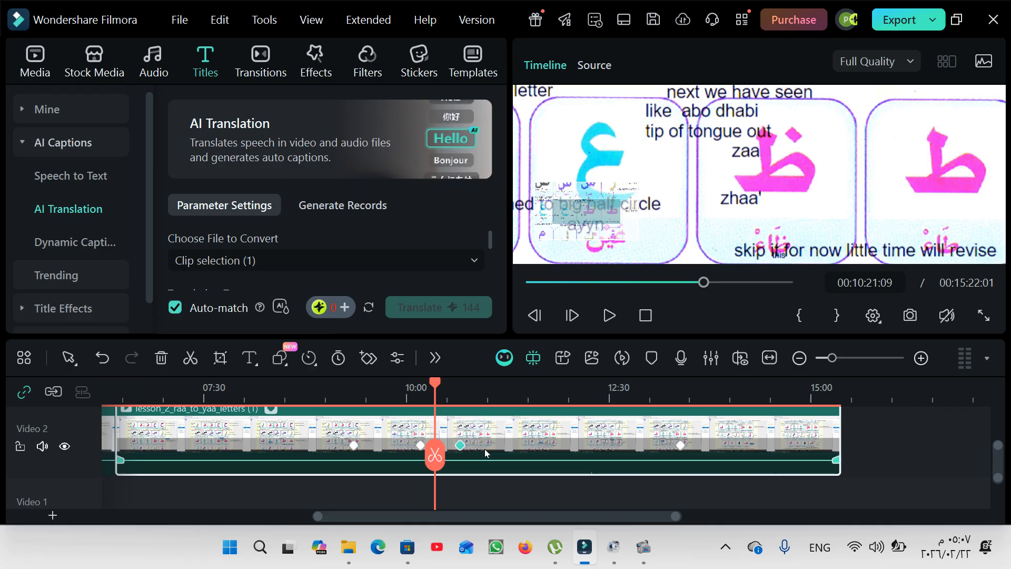
Move the third scale keyframe to 00:10:21:09 and play the shortened zoom from 00:10:10:12.
mouse_move(464, 446)
mouse_down()
mouse_move(563, 437)
mouse_move(446, 443)
mouse_up()
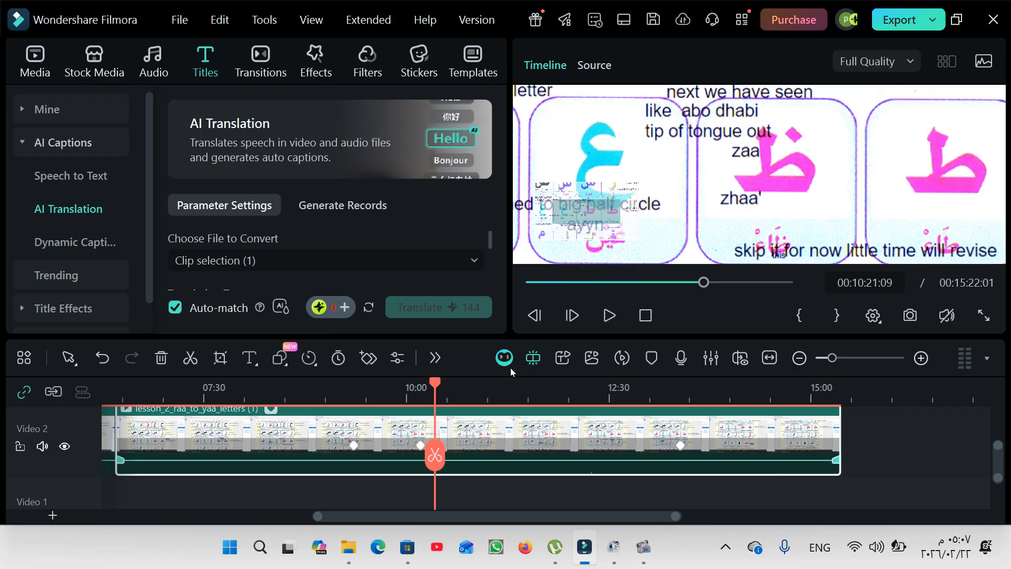
click(420, 387)
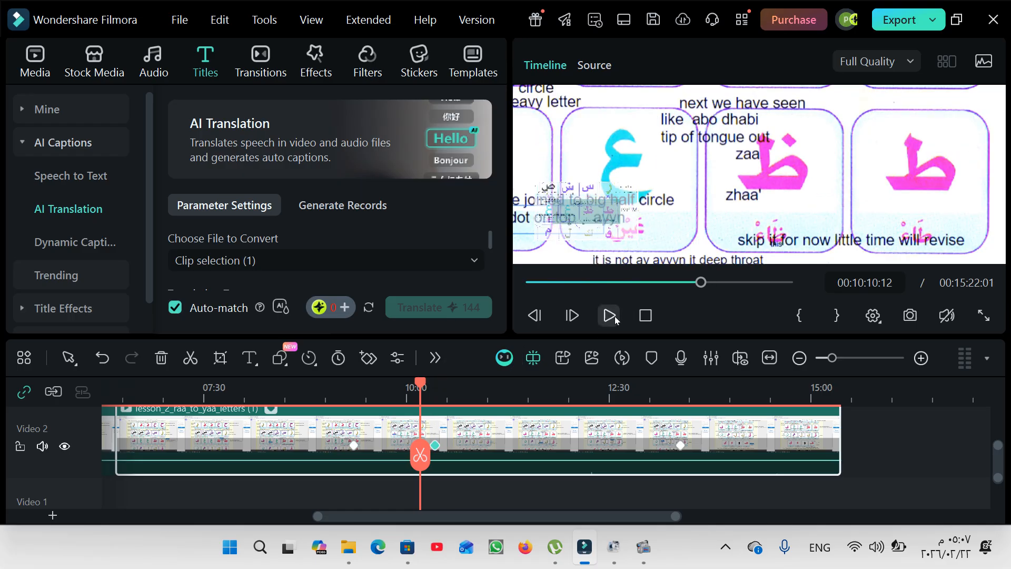
click(609, 315)
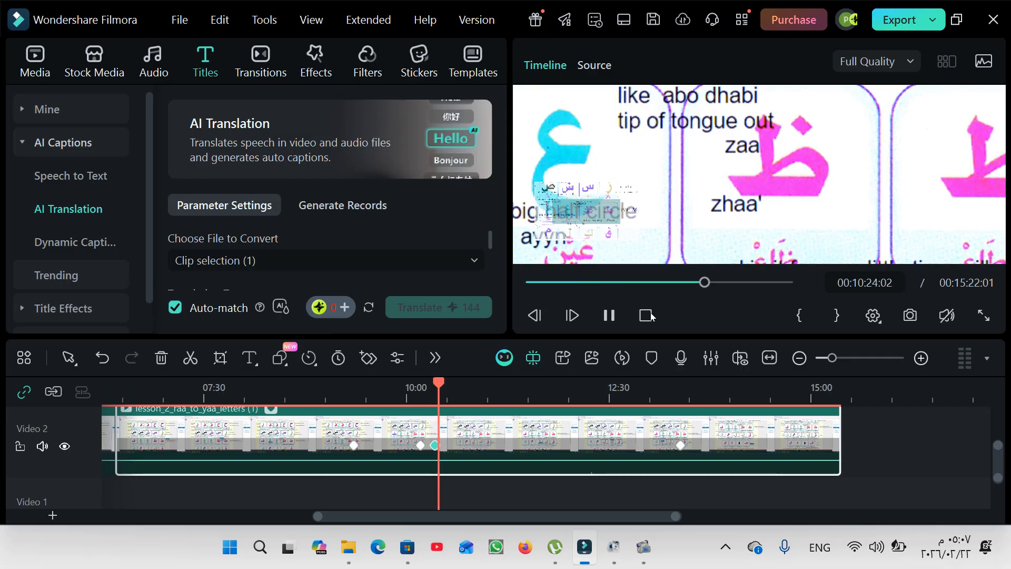
click(608, 318)
Open the second segment's basic video settings and review the options from Transform down to Lens Correction.
mouse_move(435, 435)
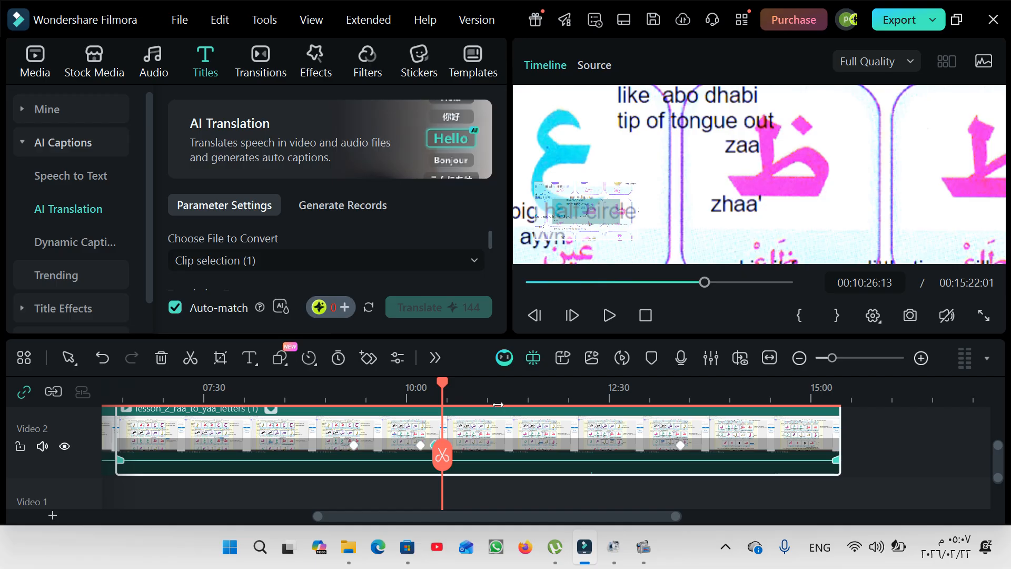
scroll(490, 395, down, 1)
scroll(479, 397, down, 1)
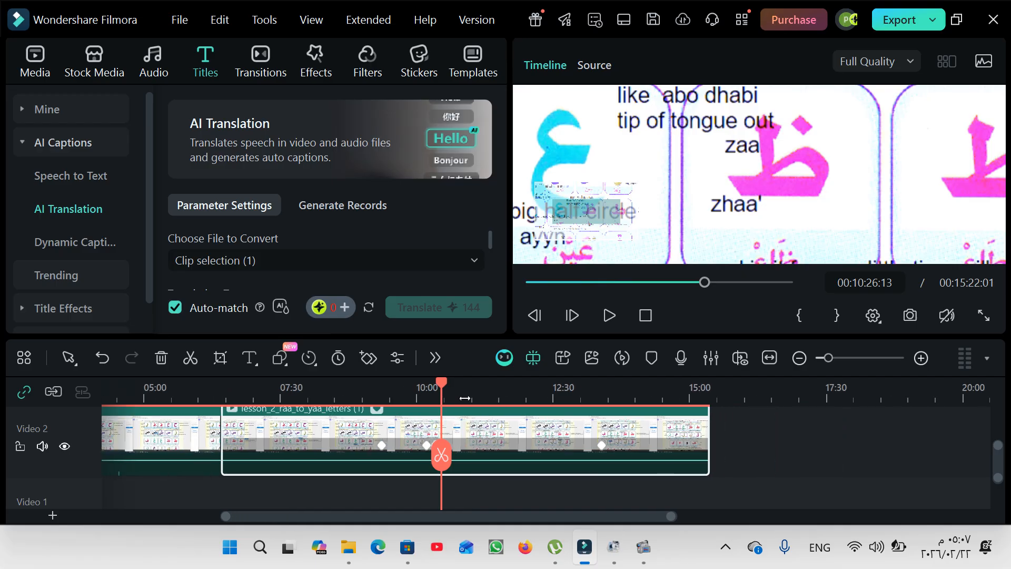
double_click(488, 429)
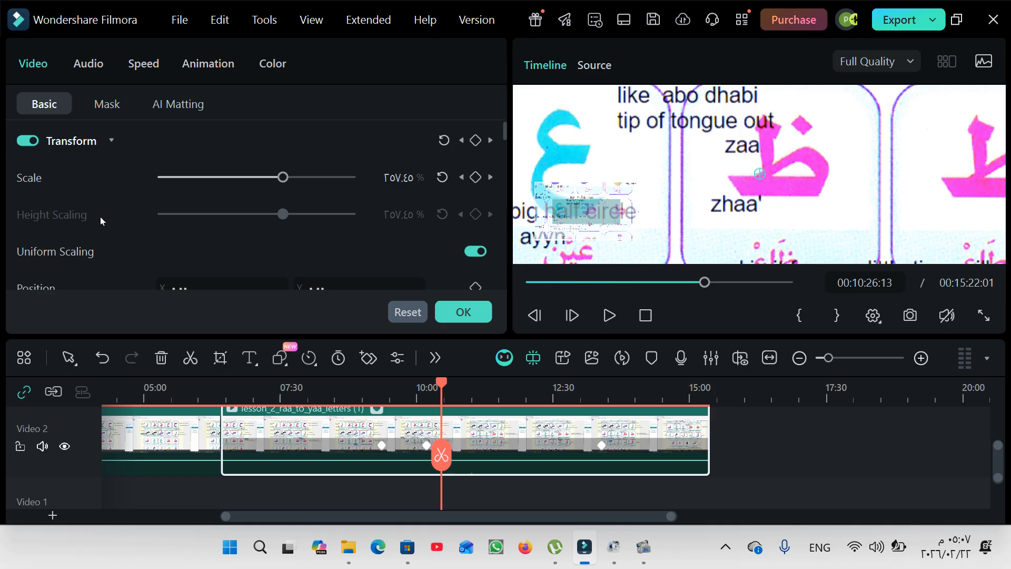
scroll(99, 226, down, 3)
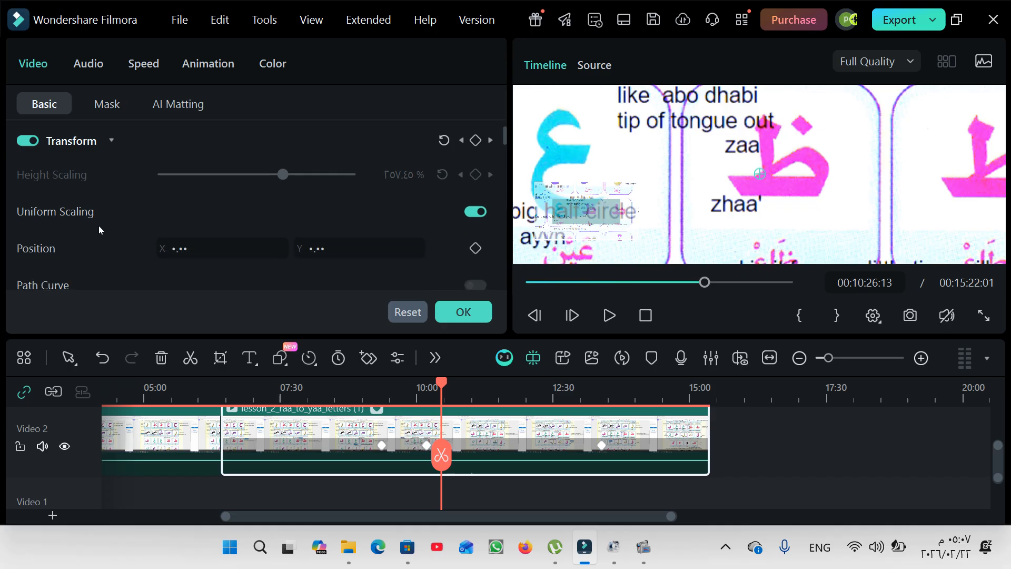
scroll(99, 229, down, 3)
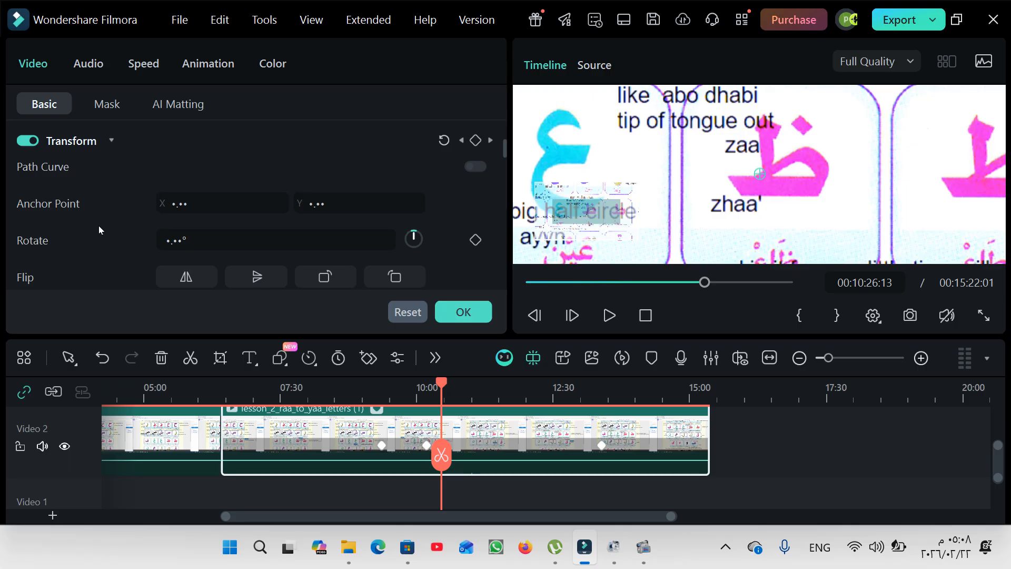
scroll(99, 227, down, 4)
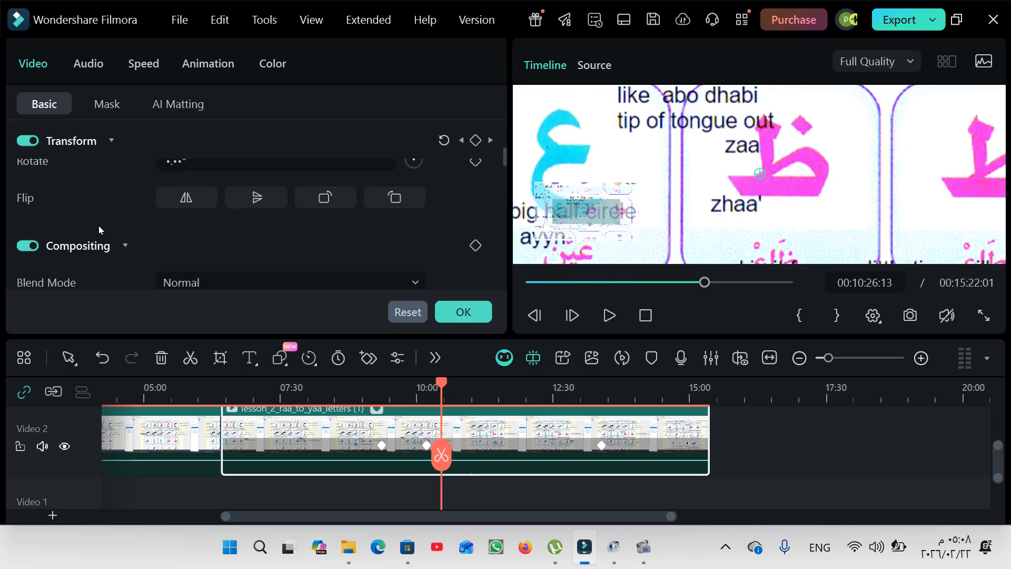
scroll(99, 225, down, 1)
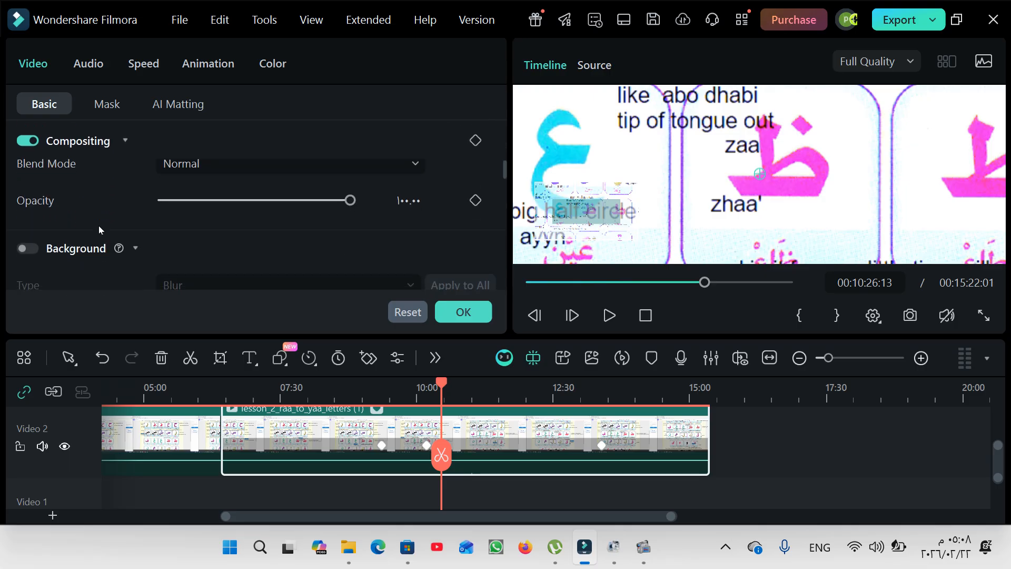
scroll(217, 219, up, 1)
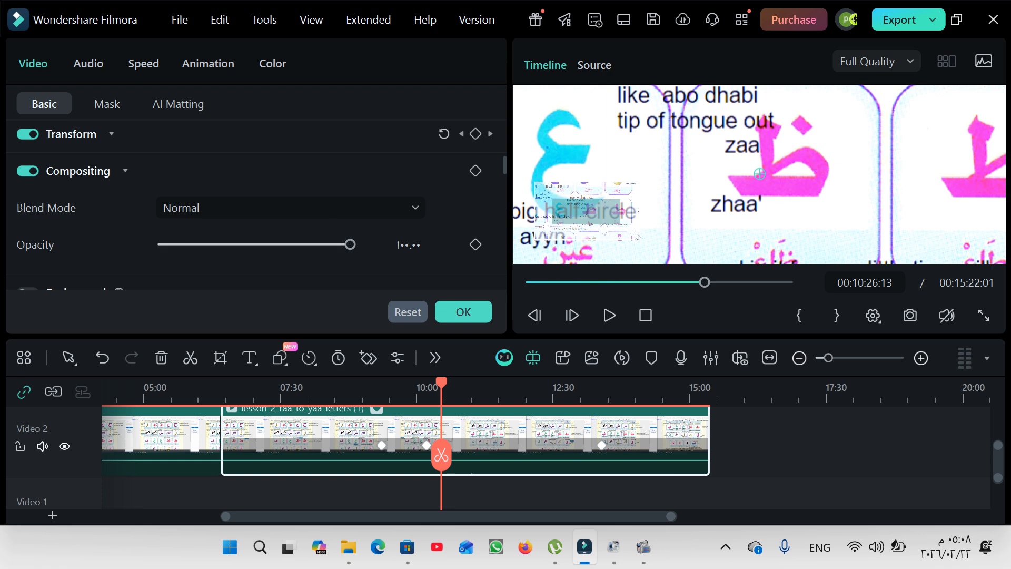
scroll(253, 237, down, 1)
scroll(233, 227, down, 3)
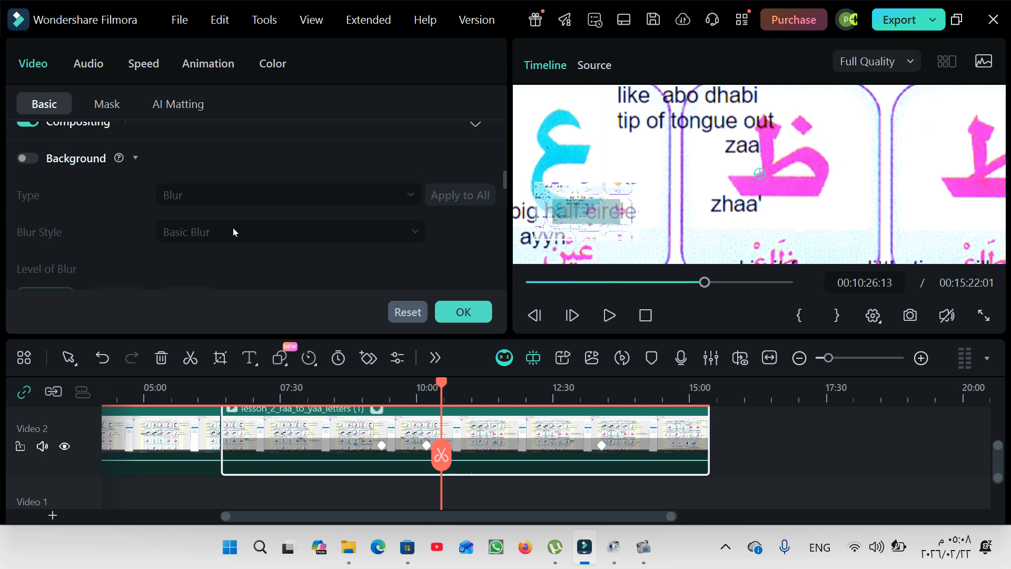
scroll(234, 232, up, 1)
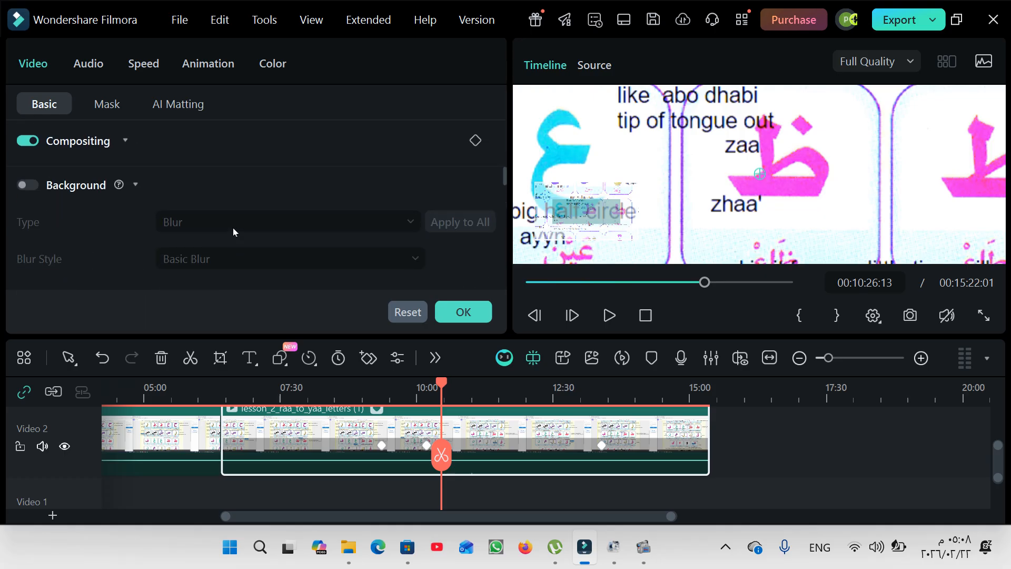
scroll(234, 231, down, 4)
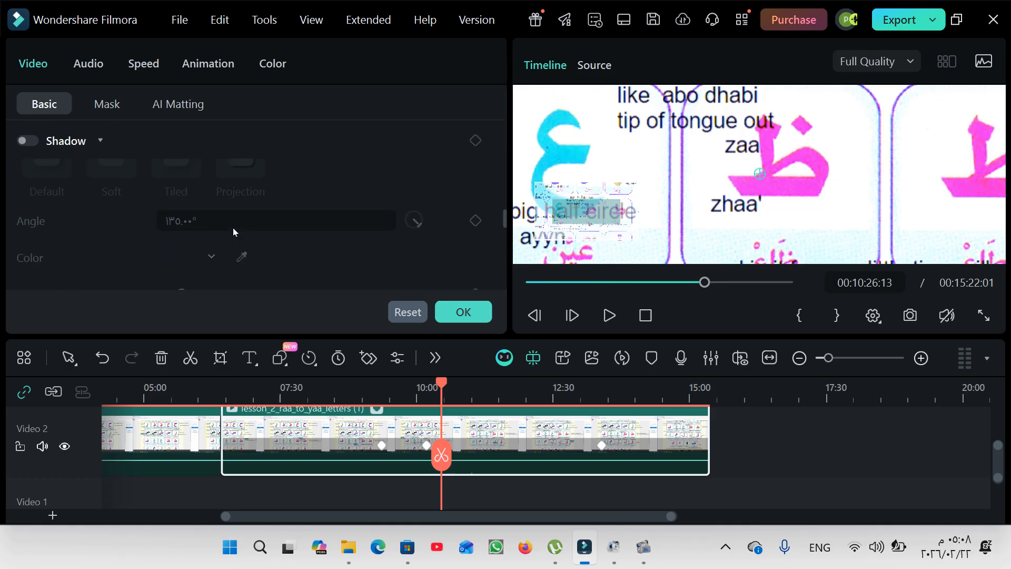
scroll(234, 232, down, 5)
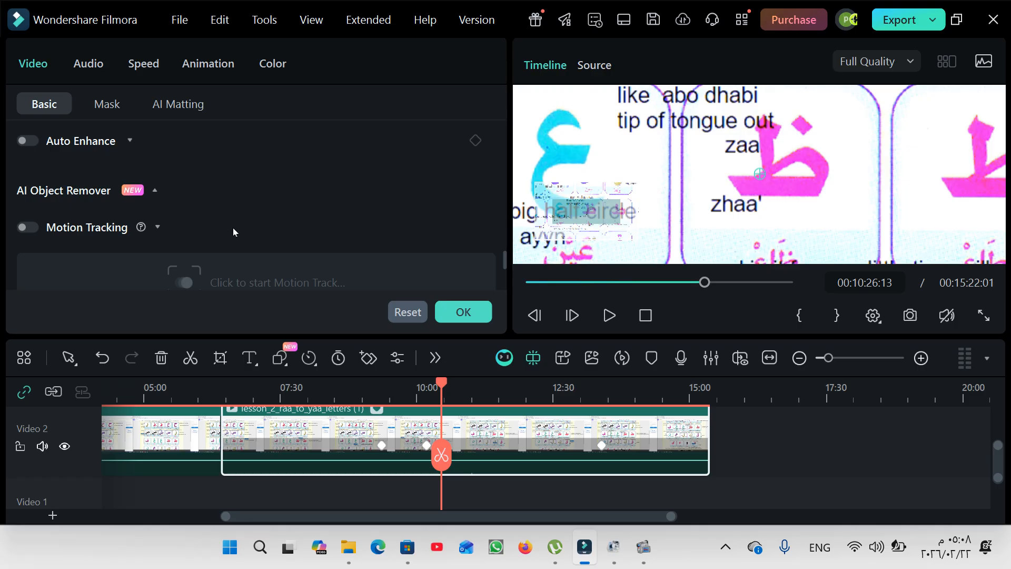
scroll(234, 232, up, 2)
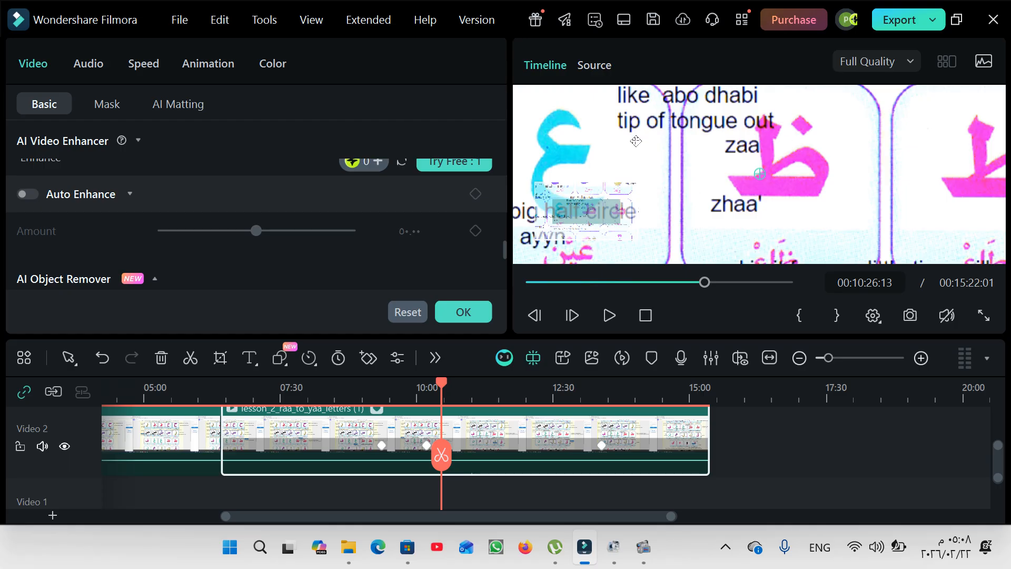
scroll(167, 242, down, 1)
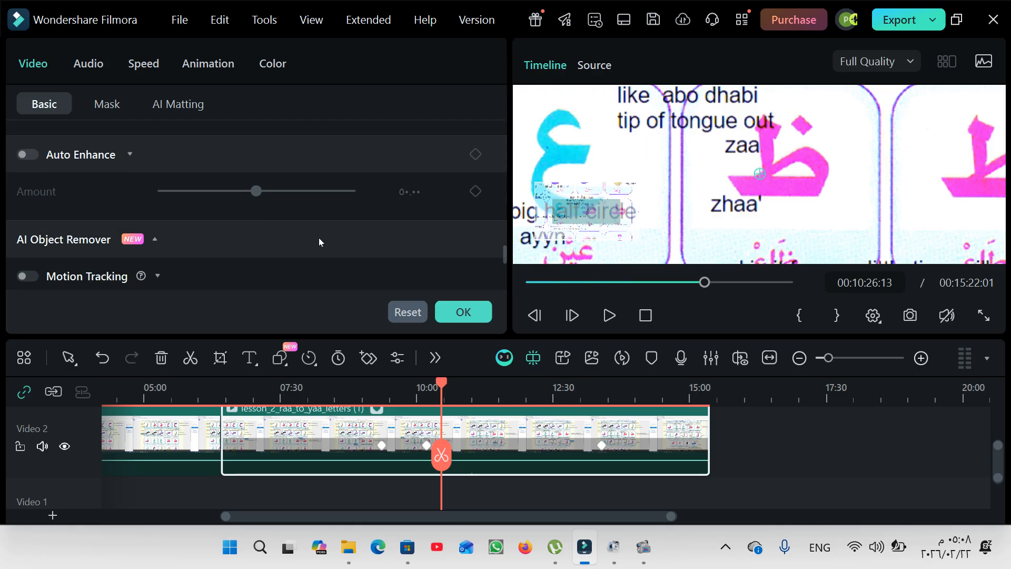
scroll(212, 221, down, 1)
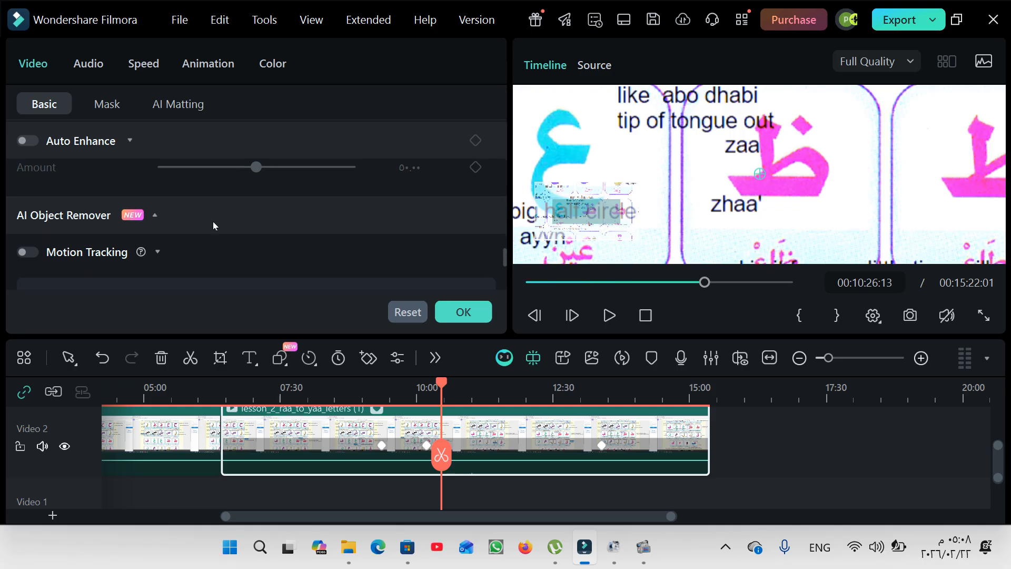
scroll(209, 219, down, 3)
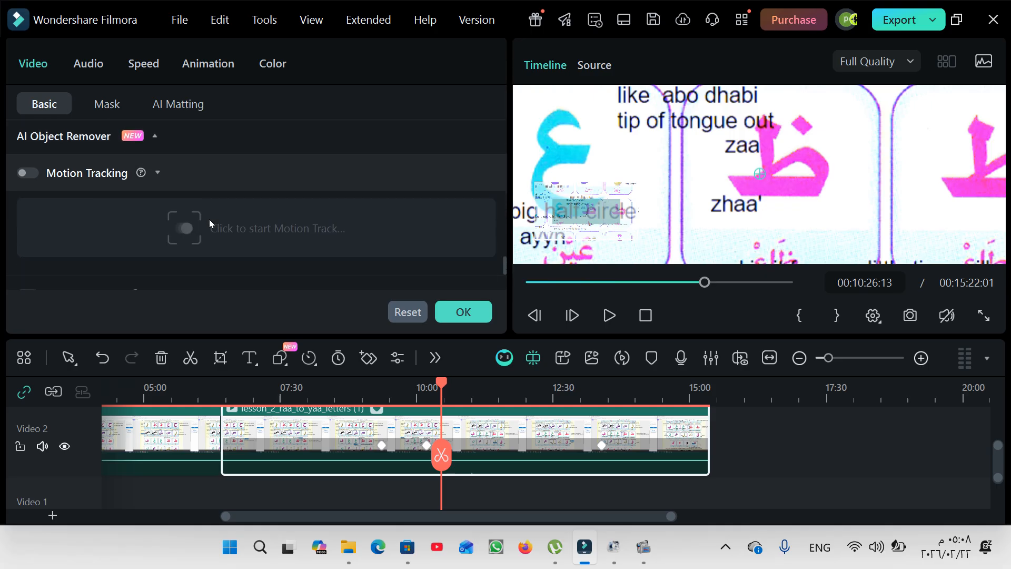
scroll(210, 219, down, 2)
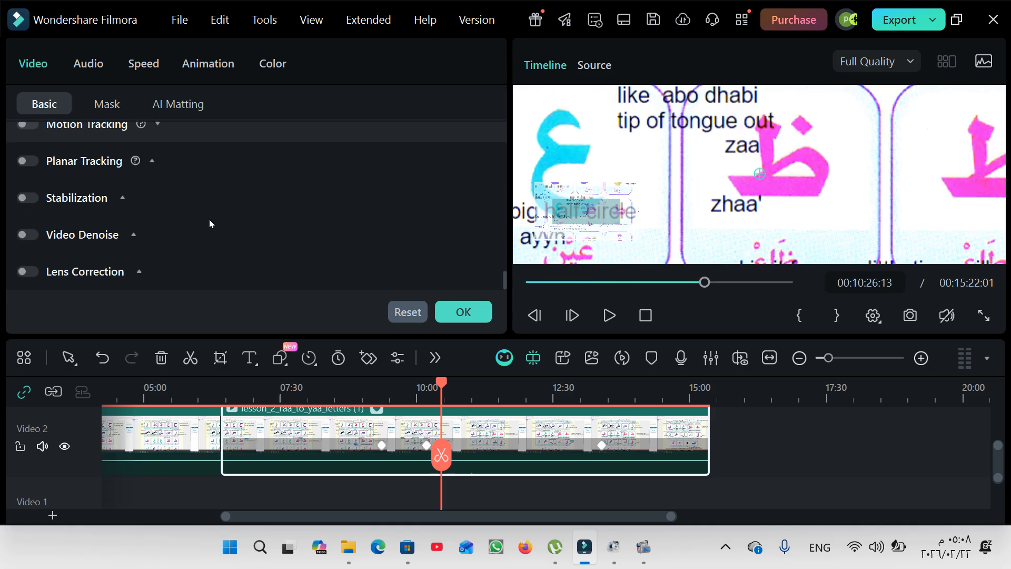
Look back through the segment's enhancement, shadow, background and compositing options up to its Scale setting.
scroll(210, 219, up, 3)
scroll(209, 223, up, 3)
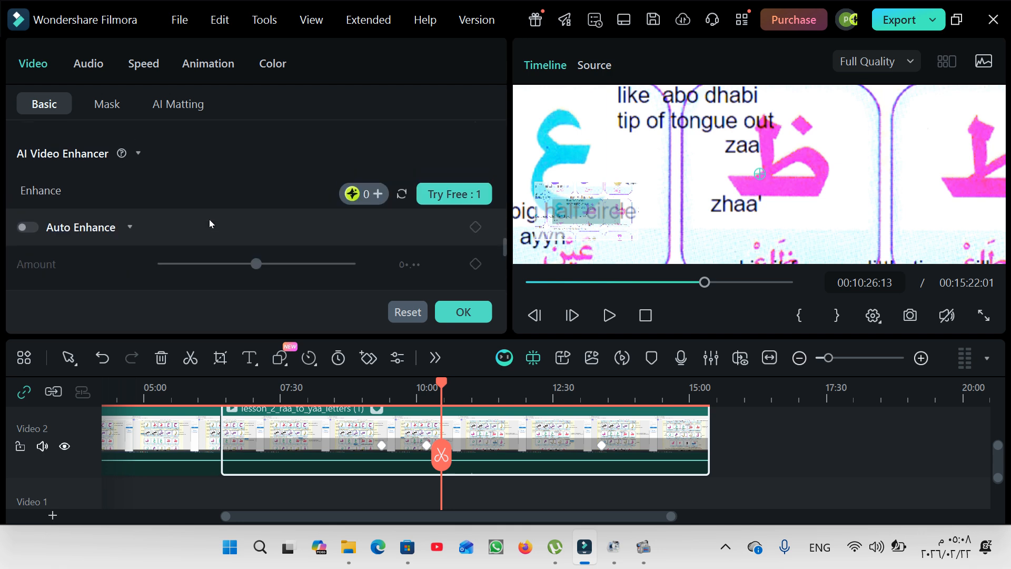
scroll(210, 224, up, 3)
scroll(209, 223, up, 2)
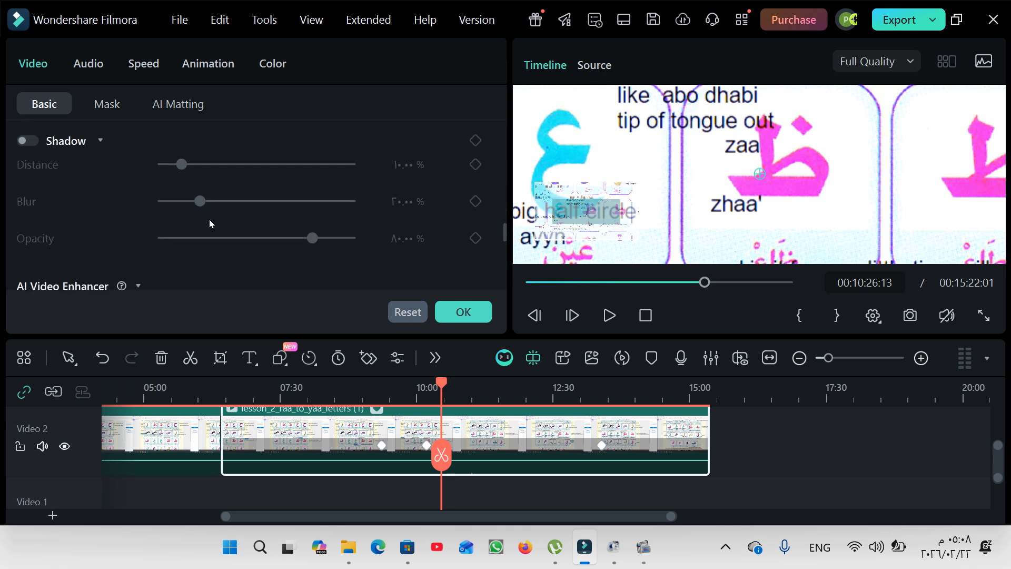
scroll(209, 220, up, 5)
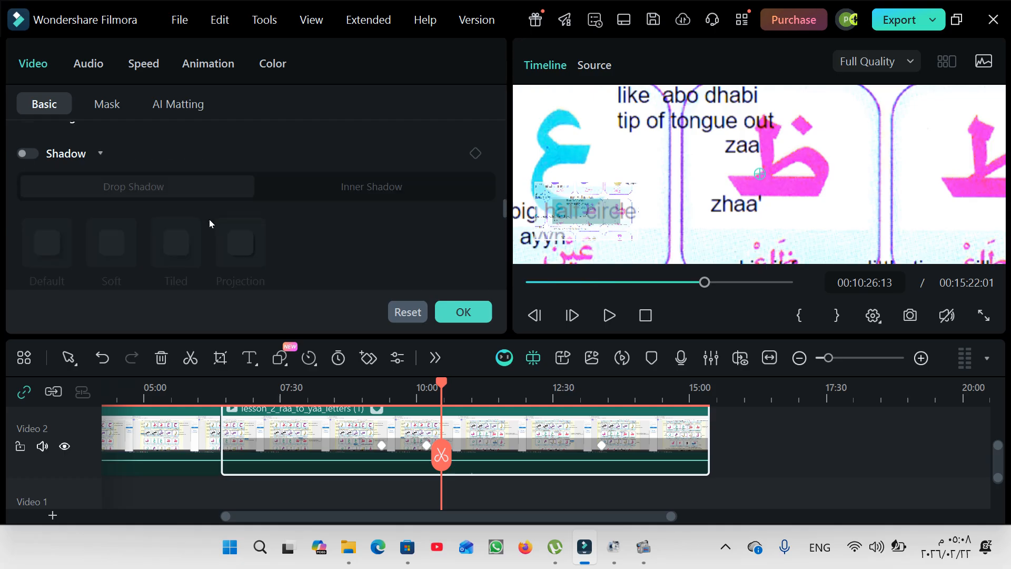
scroll(210, 221, up, 4)
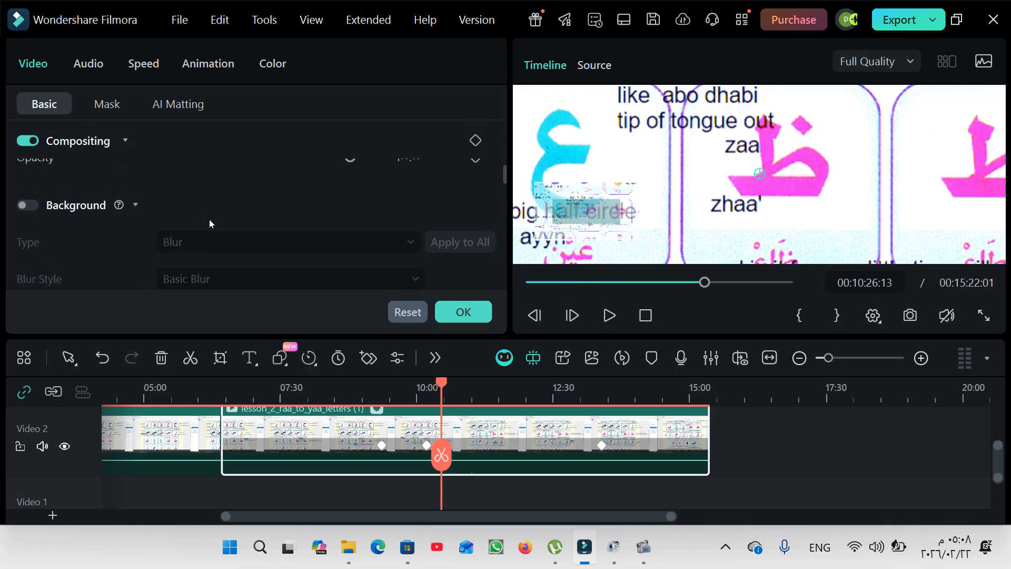
scroll(210, 224, up, 2)
scroll(210, 219, up, 3)
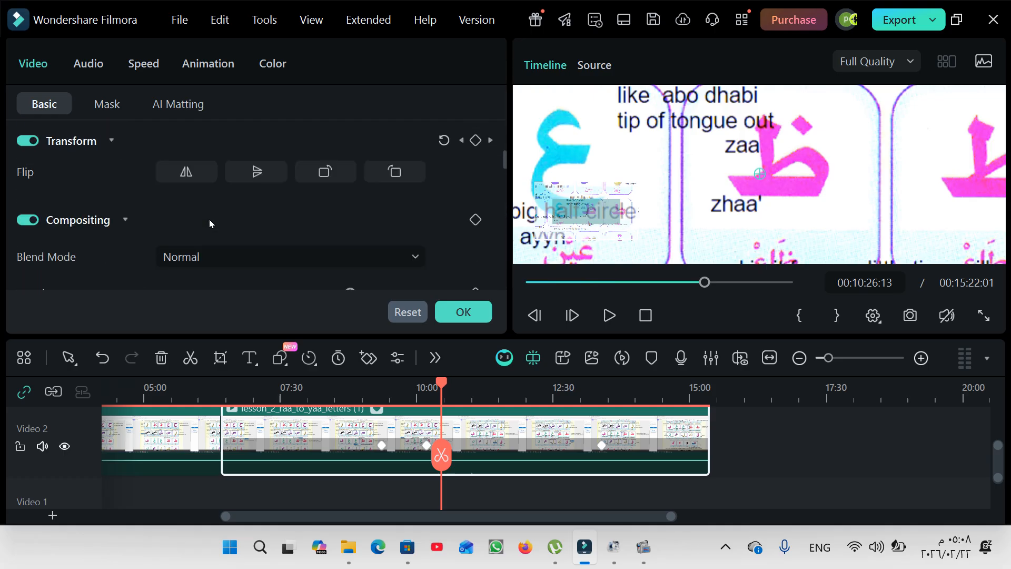
scroll(210, 219, up, 5)
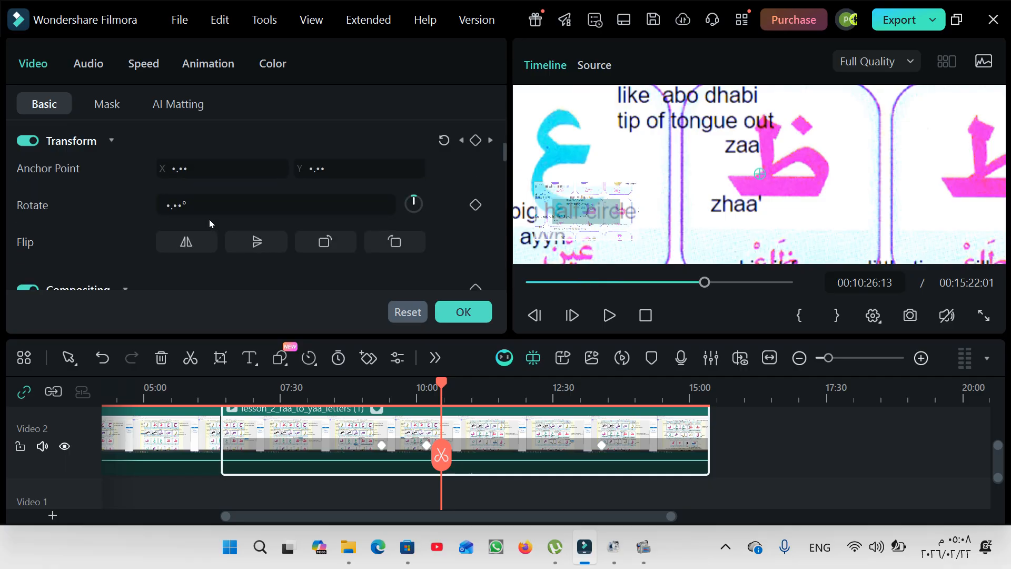
scroll(210, 224, up, 2)
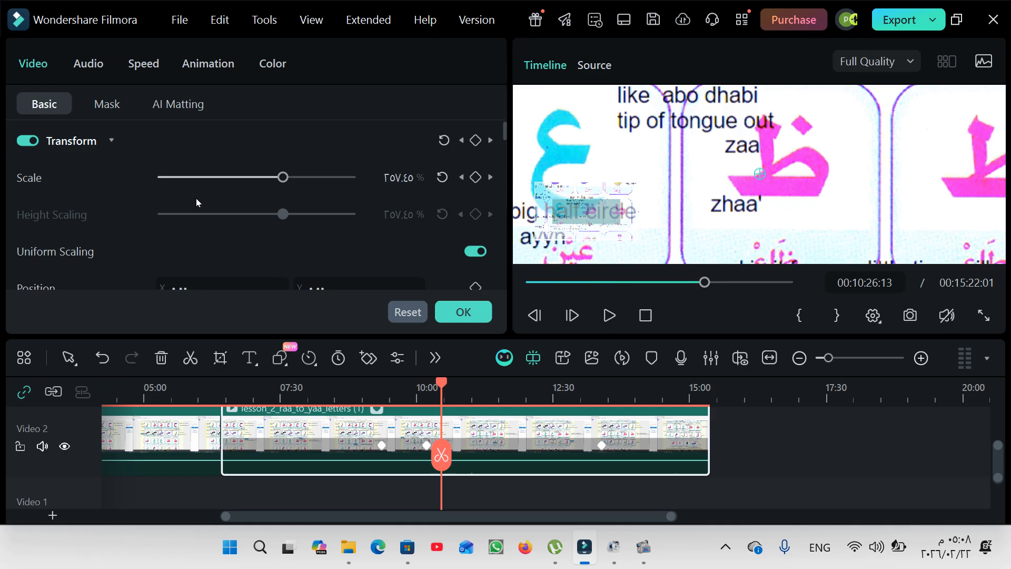
Turn on Chroma Key in the segment's AI matting settings and shift the enlarged picture slightly within the preview.
click(175, 109)
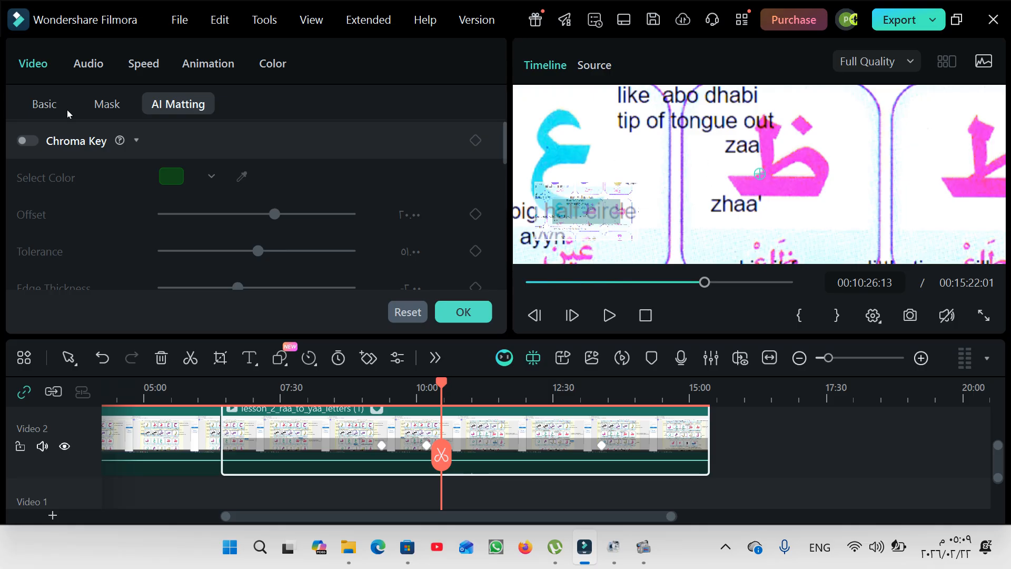
click(30, 145)
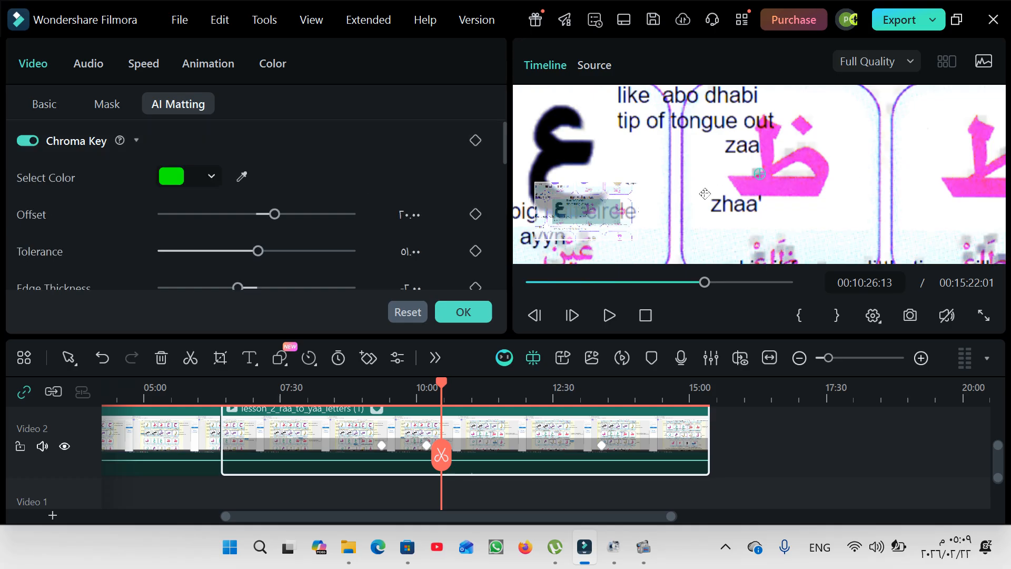
mouse_move(727, 244)
mouse_down()
mouse_move(819, 234)
mouse_move(710, 243)
mouse_move(741, 238)
mouse_move(723, 232)
mouse_up()
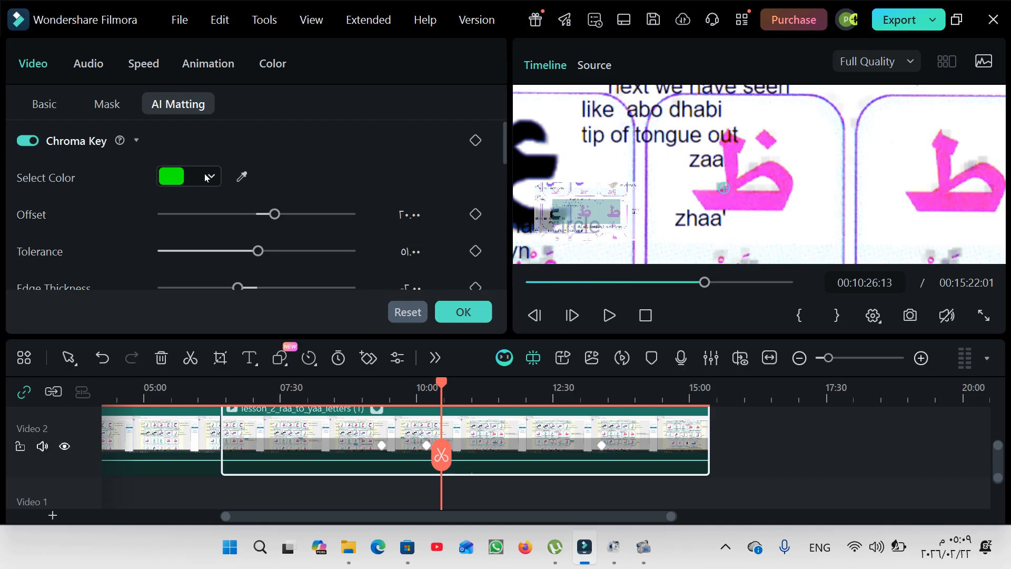
Sample the white background of the preview picture as the Chroma Key color.
click(243, 178)
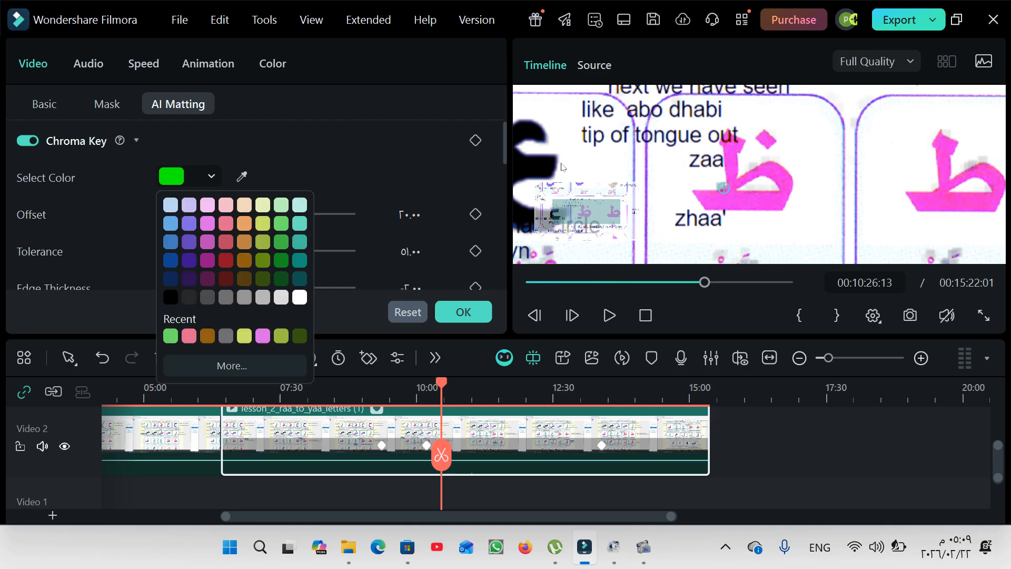
click(464, 190)
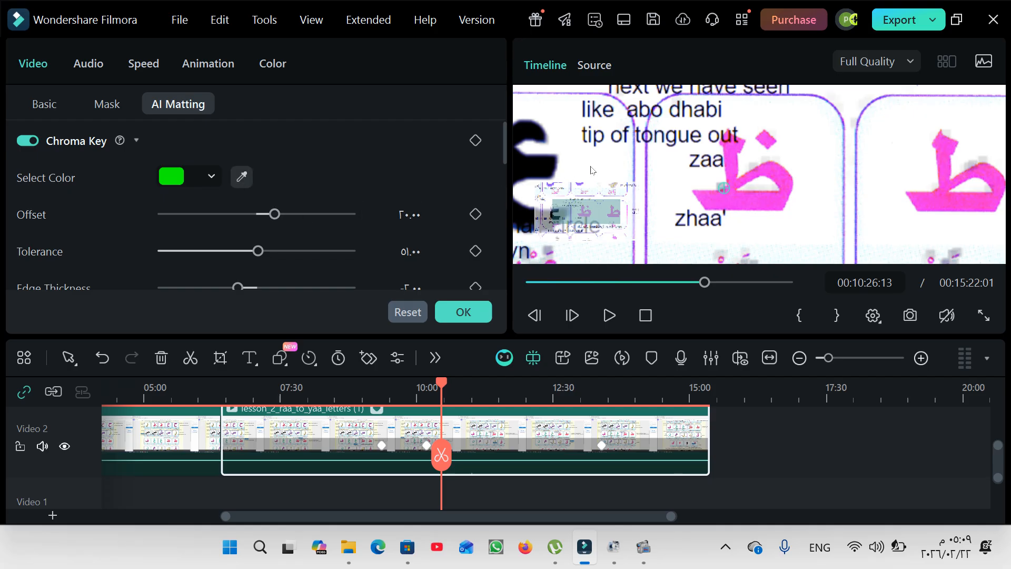
click(244, 176)
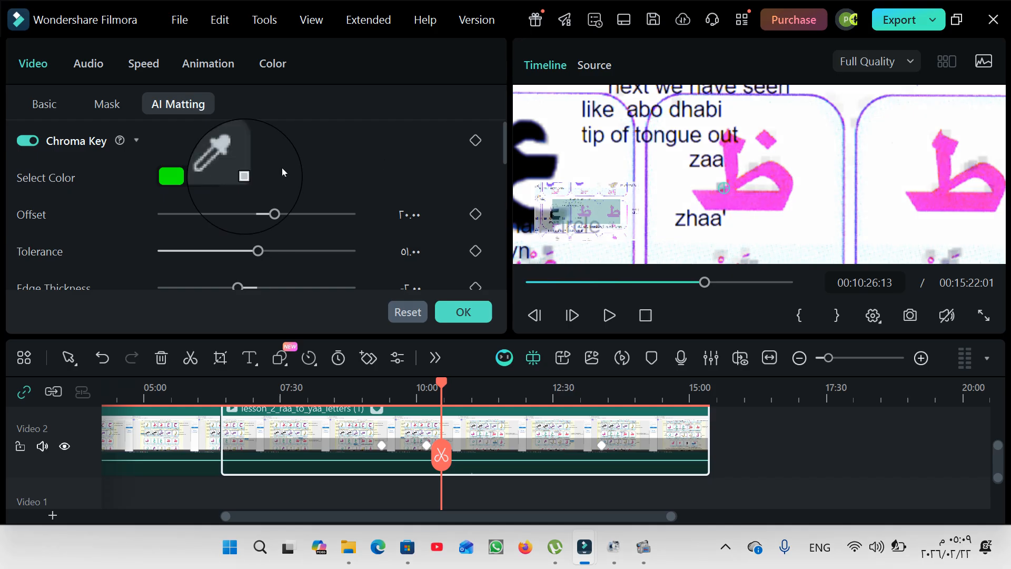
click(574, 156)
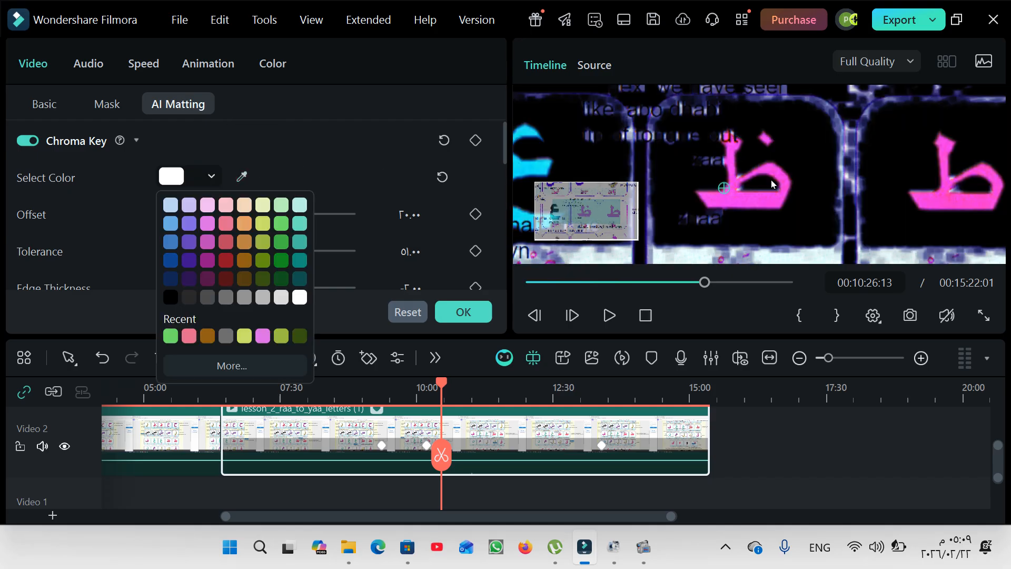
Set the Chroma Key Offset to 40, try a Tolerance of 28 and return Tolerance to 51.
click(286, 137)
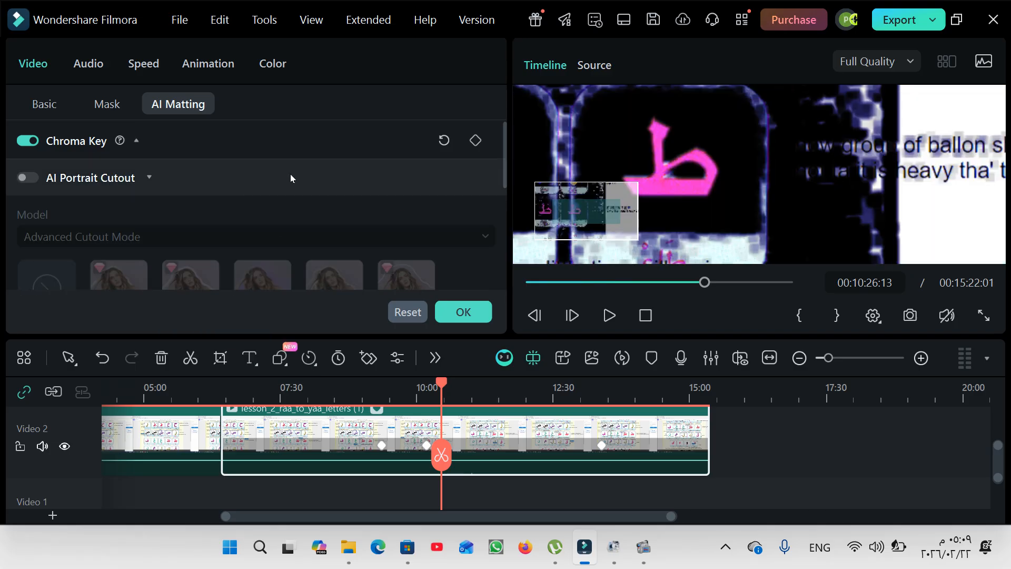
click(137, 142)
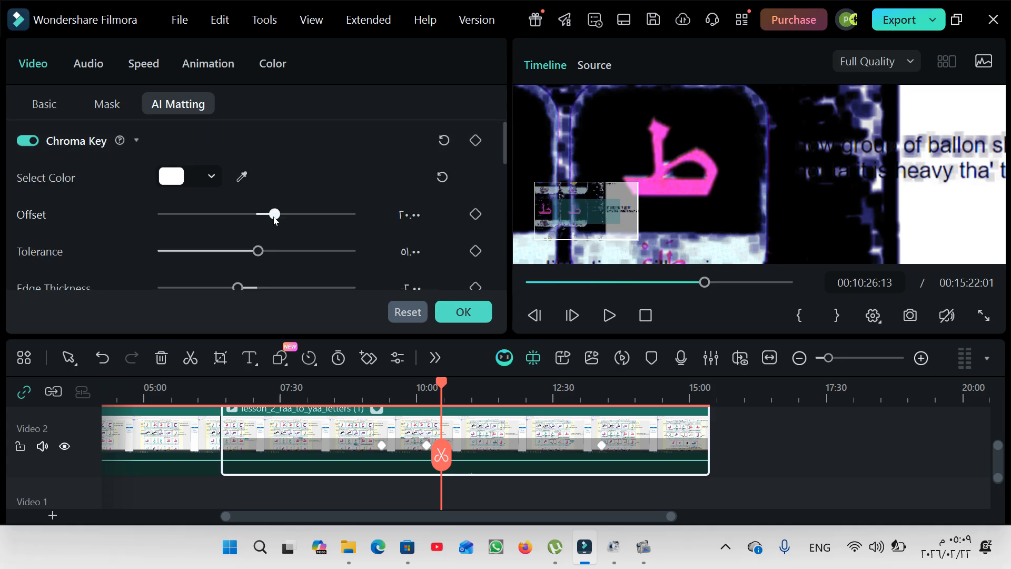
mouse_move(275, 214)
mouse_down()
mouse_move(243, 214)
mouse_move(293, 214)
mouse_up()
drag(258, 250, 214, 251)
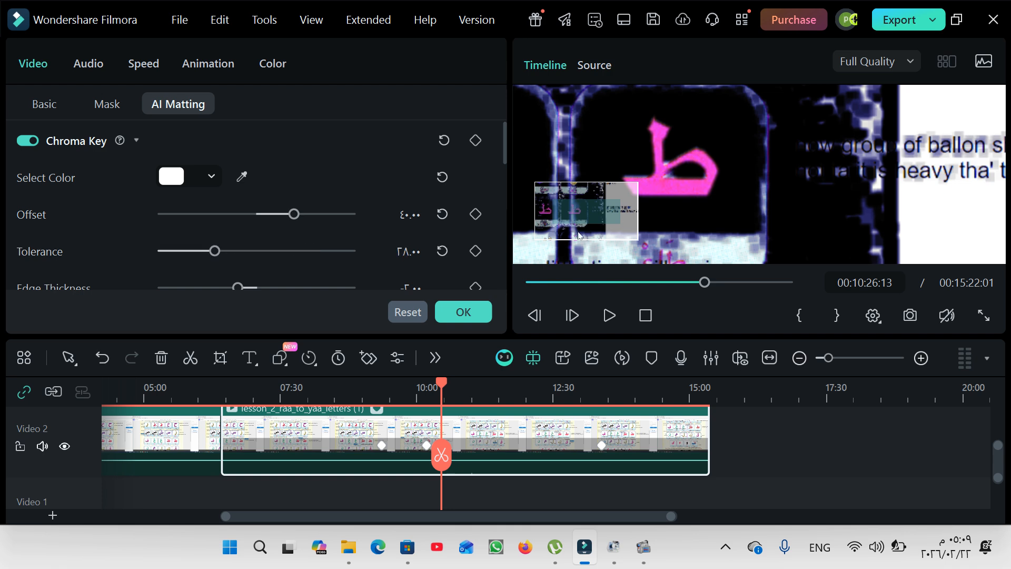
drag(218, 251, 257, 255)
Try an Edge Feather of 9 and an Edge Thickness of 2 for the Chroma Key.
scroll(248, 254, down, 5)
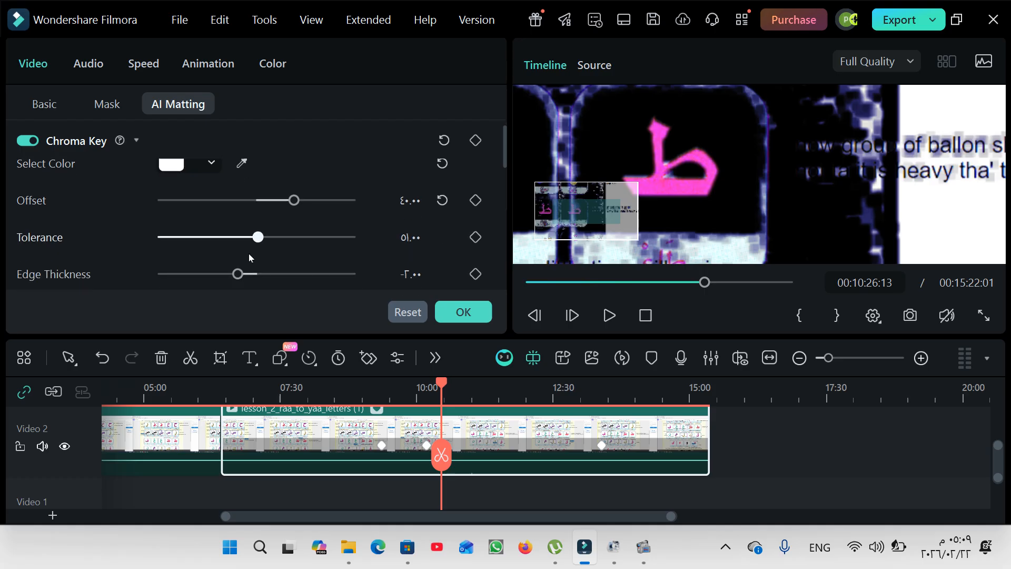
scroll(208, 247, up, 5)
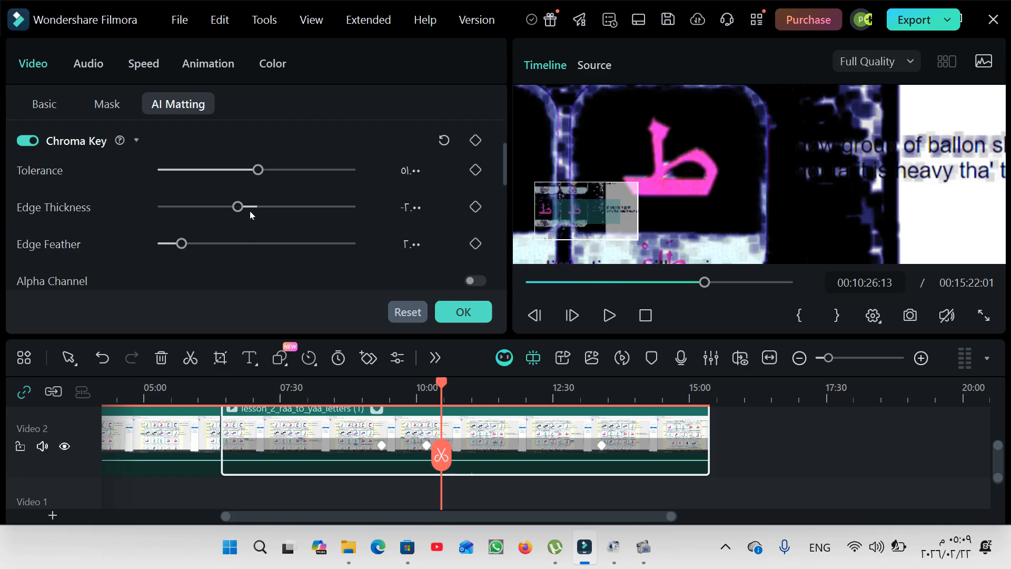
click(191, 243)
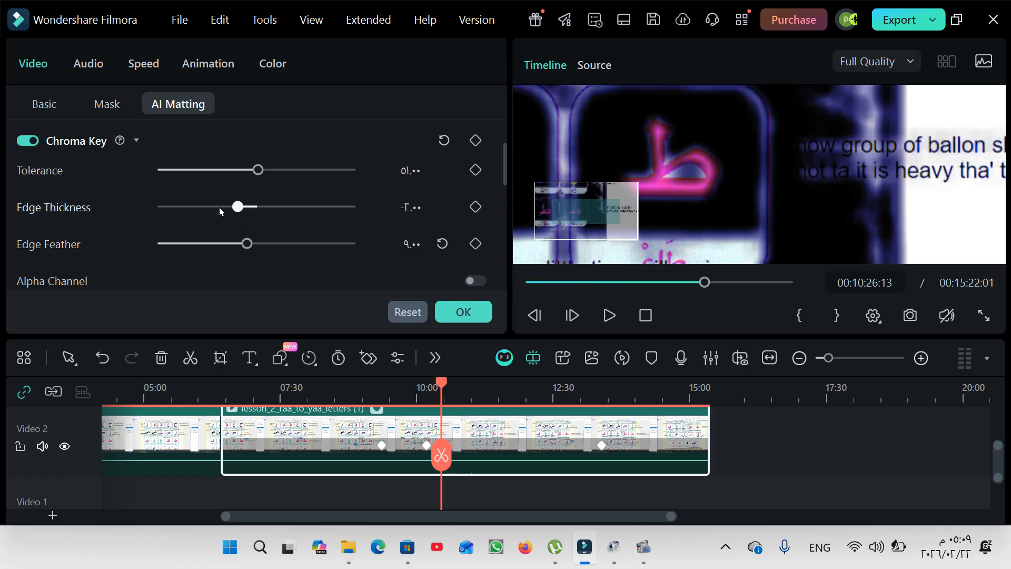
click(197, 207)
drag(197, 209, 273, 214)
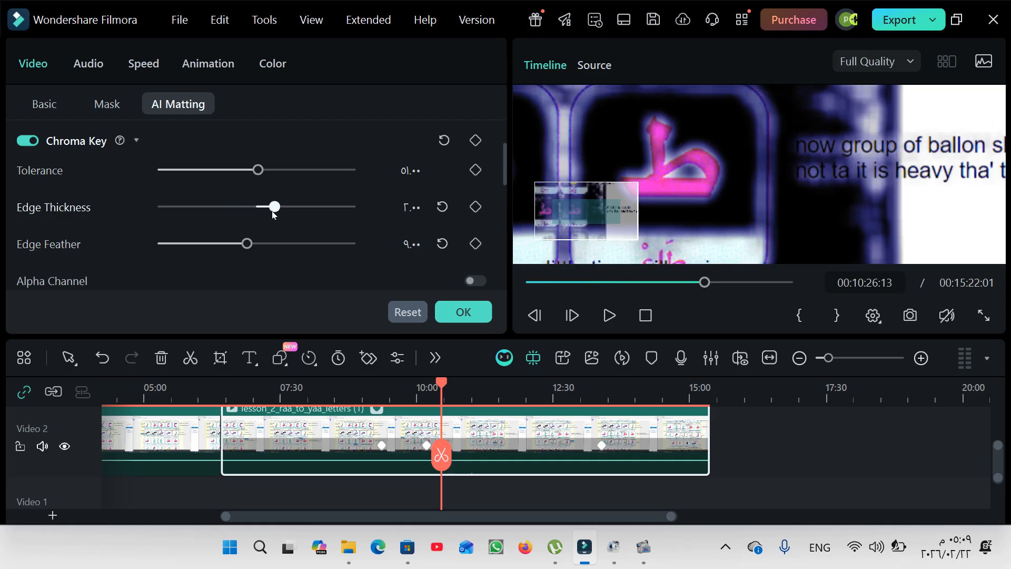
Set the Chroma Key's Edge Thickness to 0 and Edge Feather to 6, and accept the matting settings.
click(258, 210)
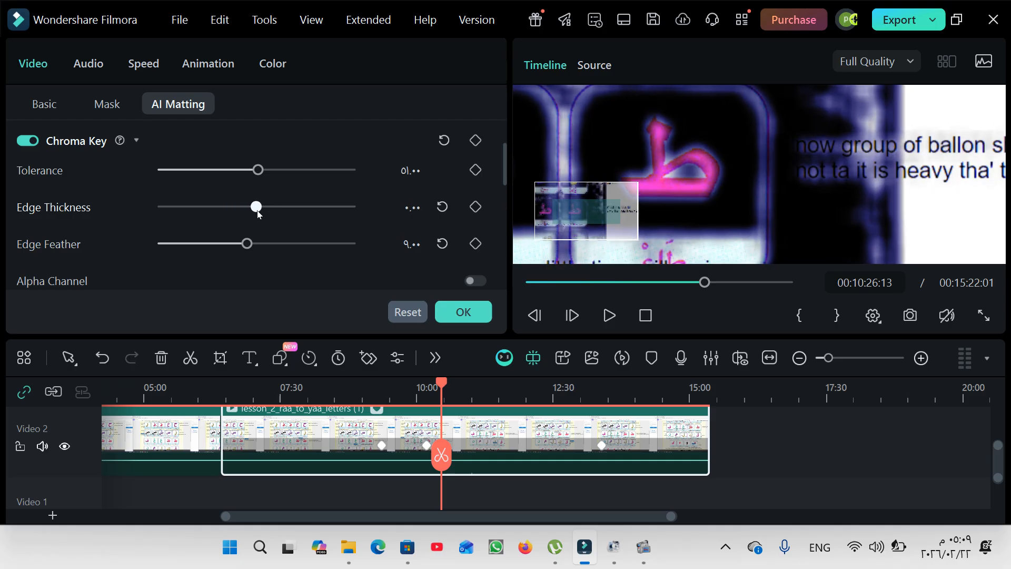
drag(247, 244, 221, 245)
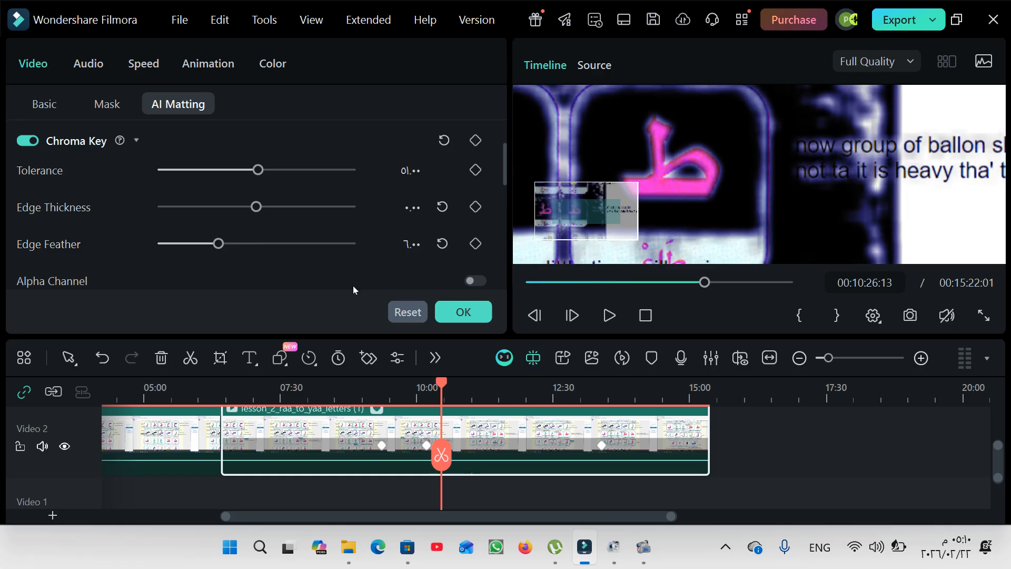
click(464, 311)
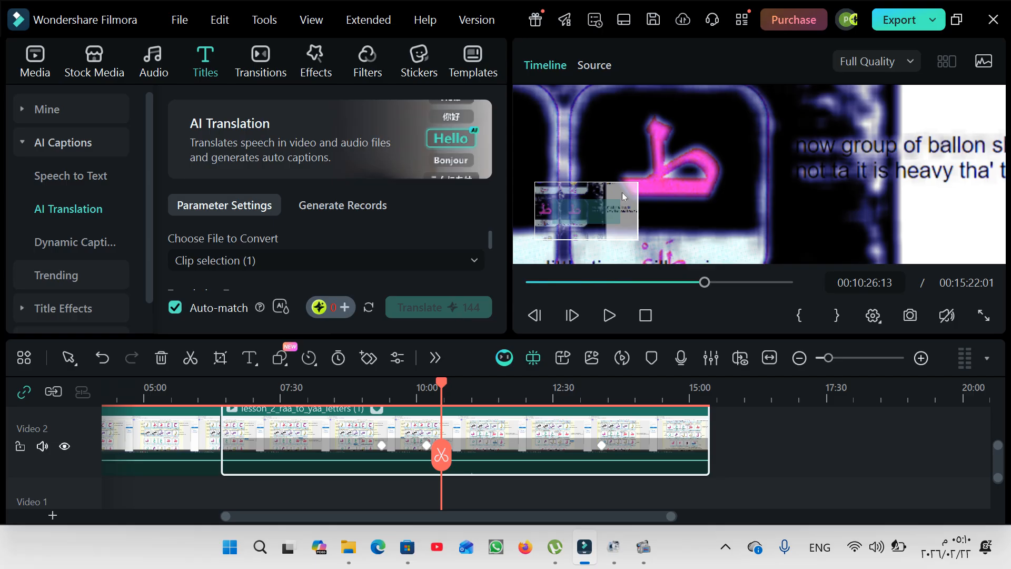